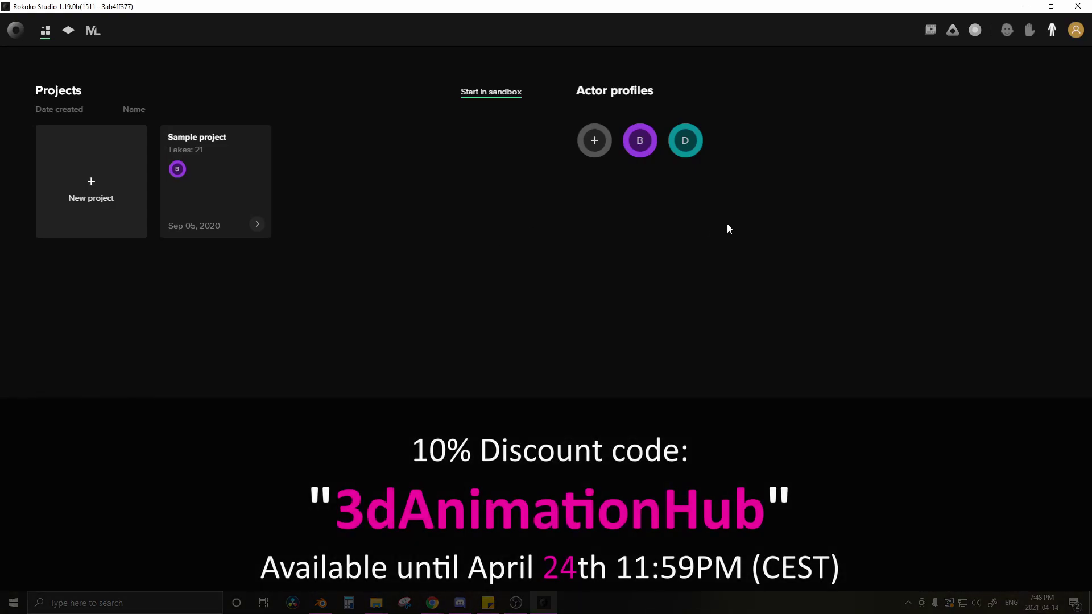
Step: Edit actor profile B to body type 1 at 172 cm and save the body profile
{"action": "mouse_move", "coordinate": [643, 146]}
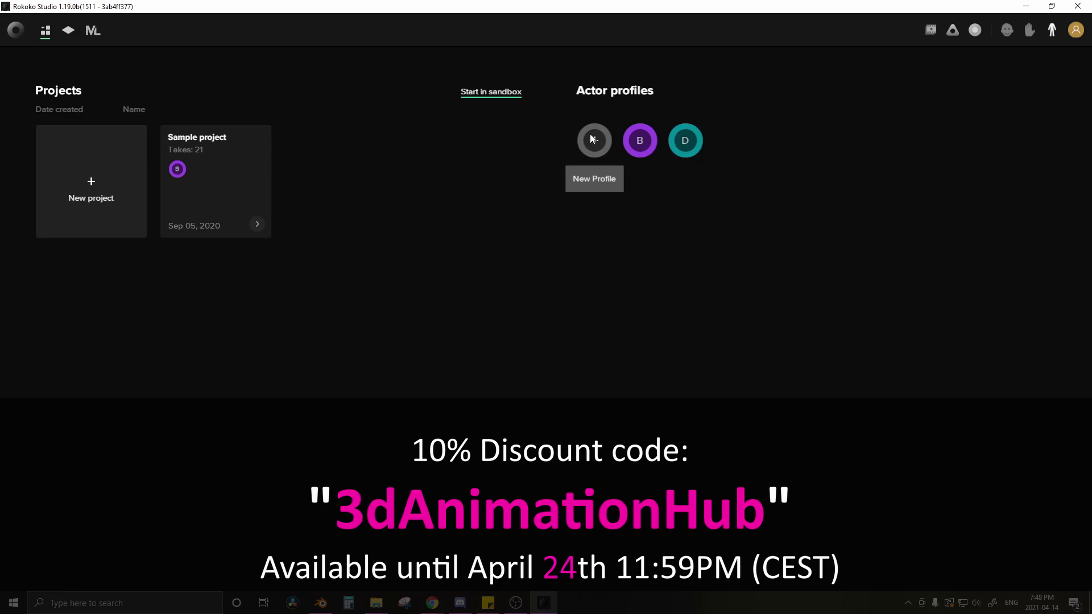
{"action": "left_click", "coordinate": [642, 143]}
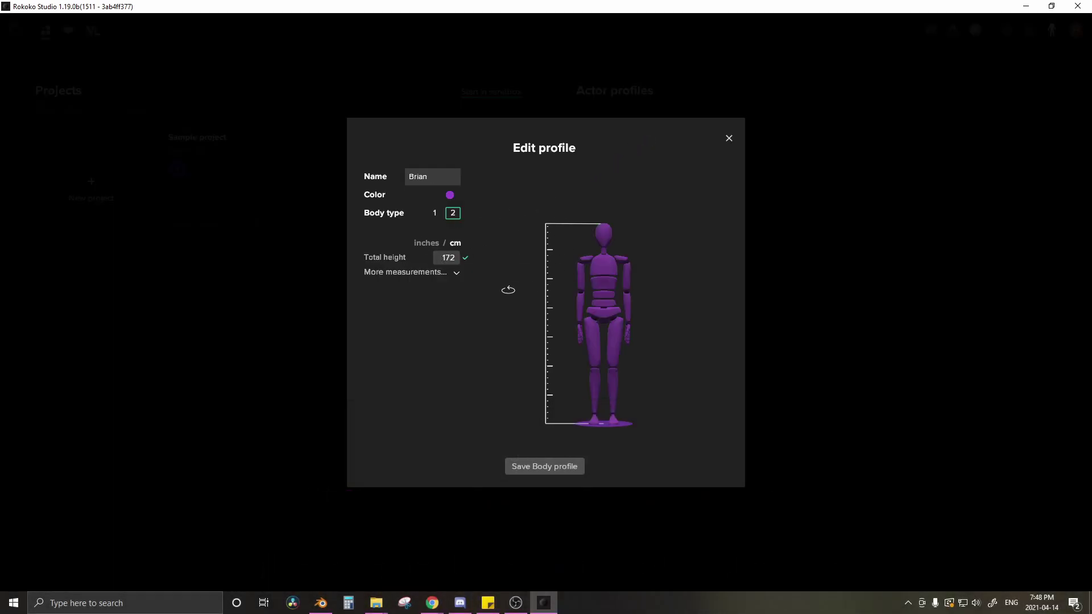
{"action": "left_click", "coordinate": [458, 271]}
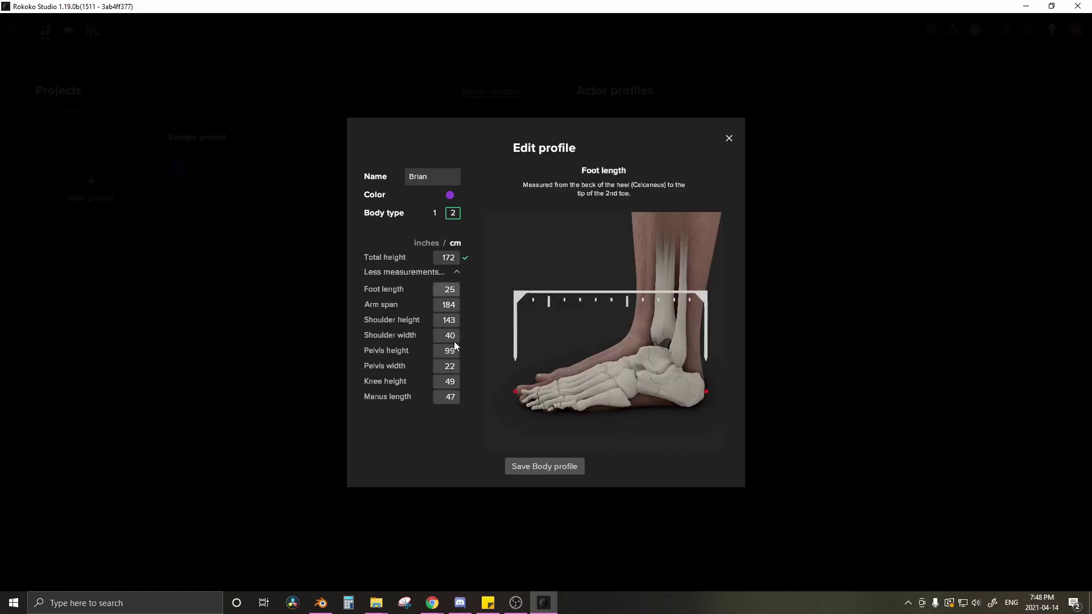
{"action": "left_click", "coordinate": [458, 272]}
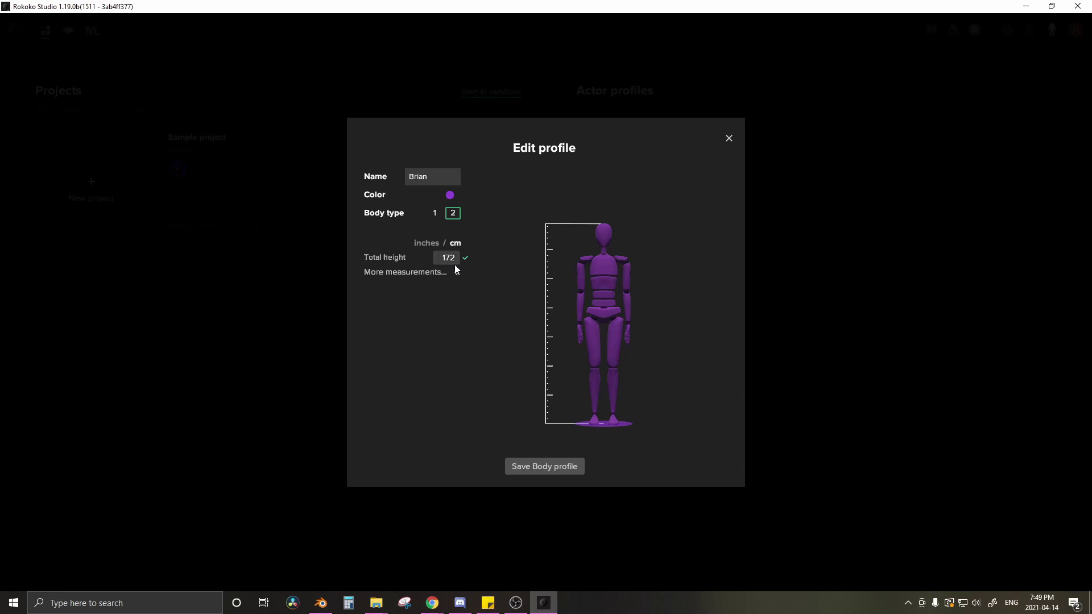
{"action": "left_click", "coordinate": [435, 212]}
{"action": "left_click", "coordinate": [729, 140]}
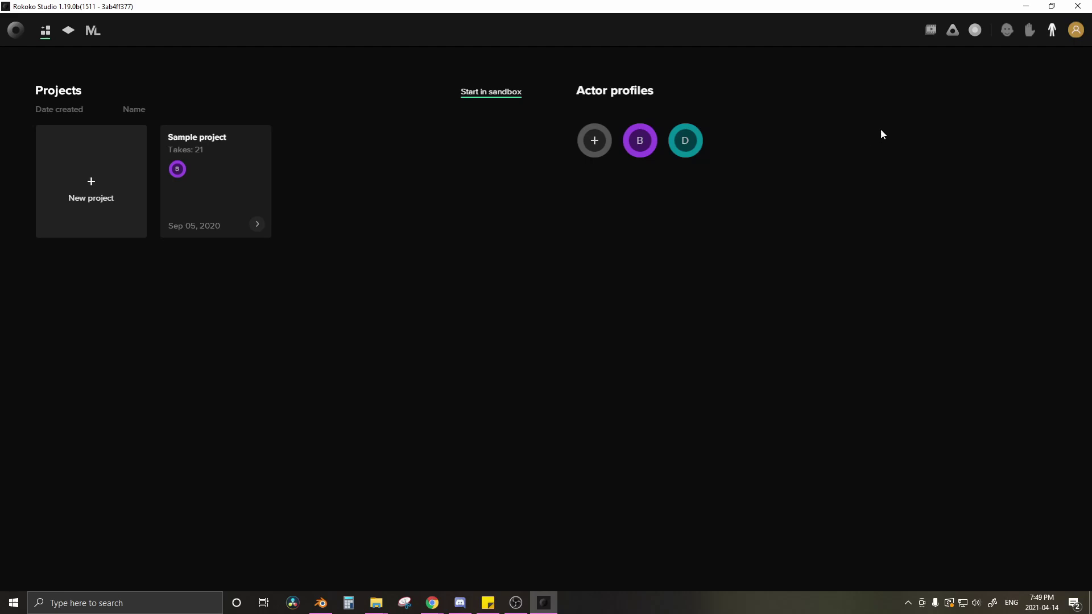
Step: Connect the Smartsuit and enter new Wi-Fi network, password, receiver IP and port 14041
{"action": "left_click", "coordinate": [1023, 32]}
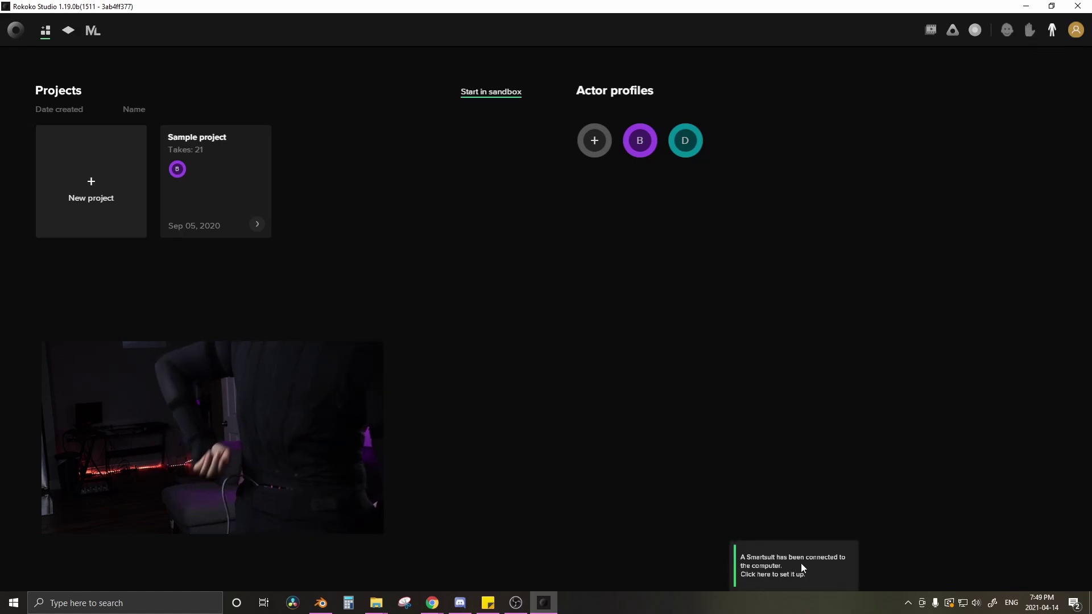
{"action": "left_click", "coordinate": [800, 572]}
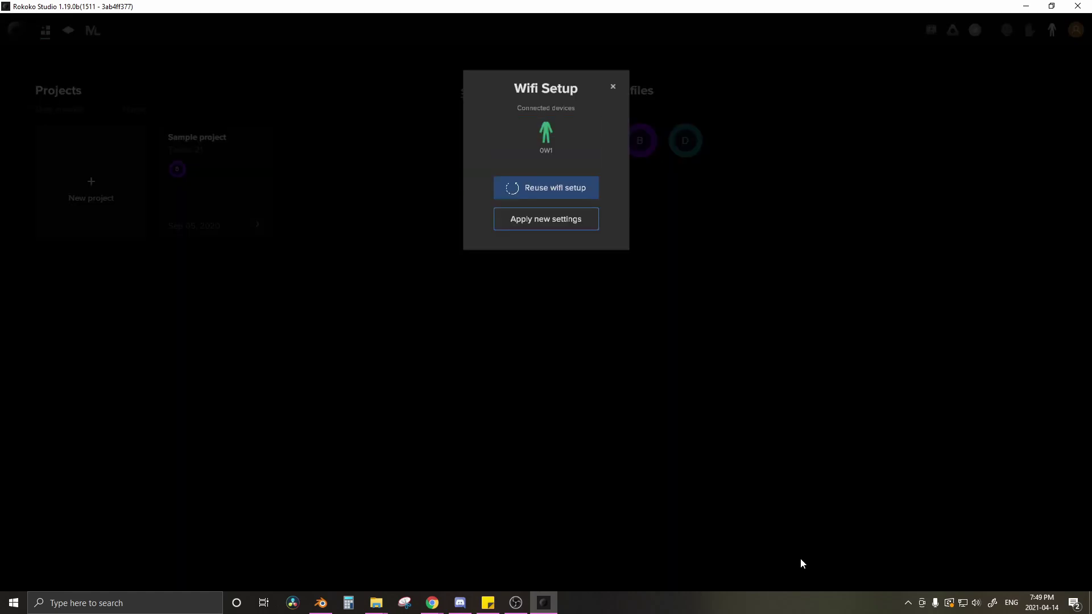
{"action": "left_click", "coordinate": [563, 220]}
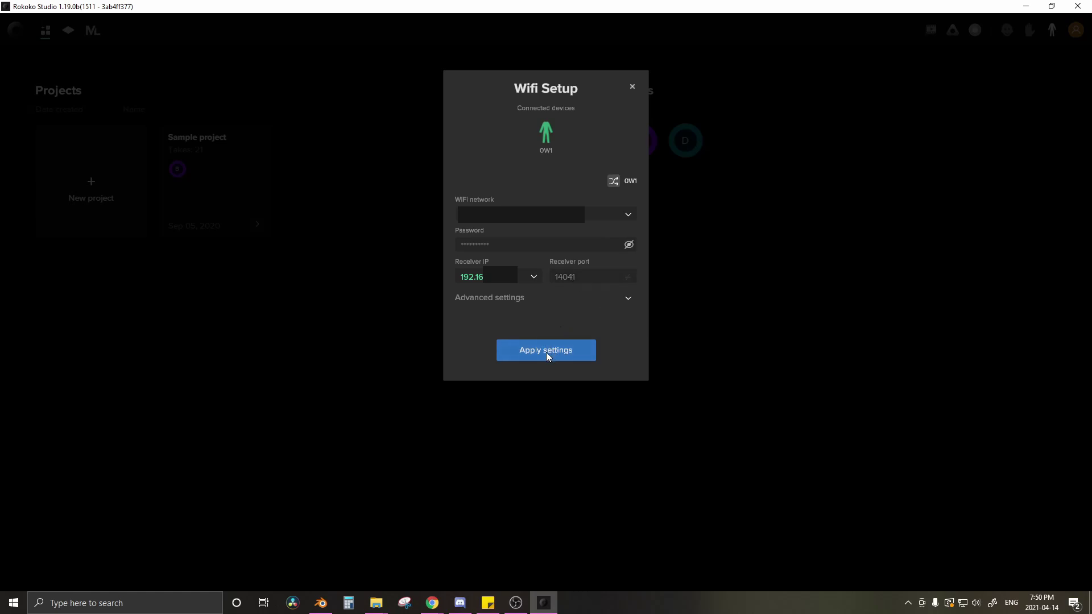
Step: Open the Sample project scene and drag the 0W1 suit input onto the actor
{"action": "left_click", "coordinate": [632, 87]}
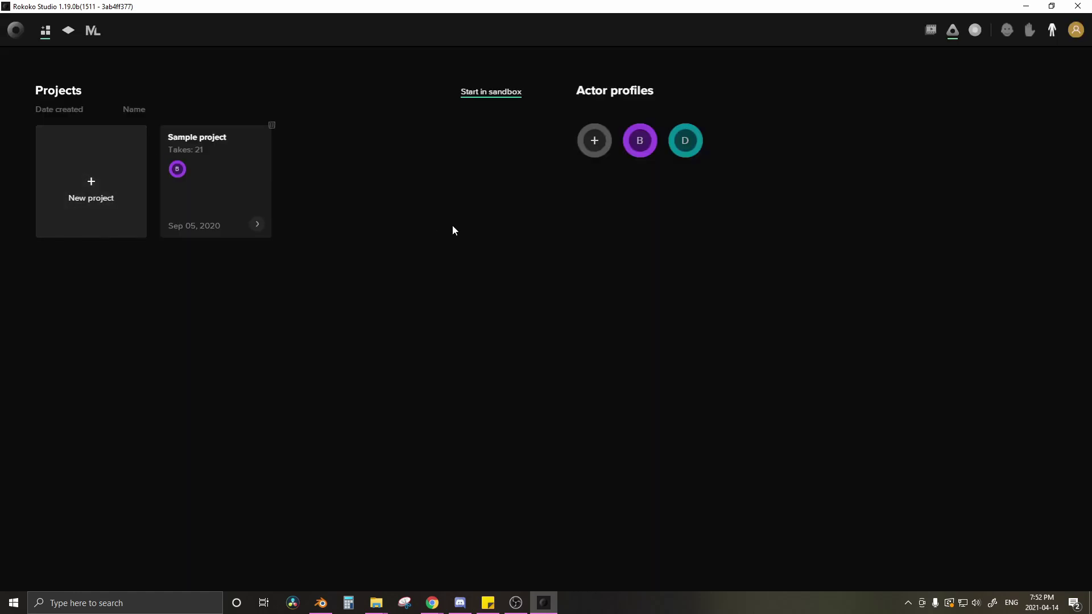
{"action": "left_click", "coordinate": [96, 178]}
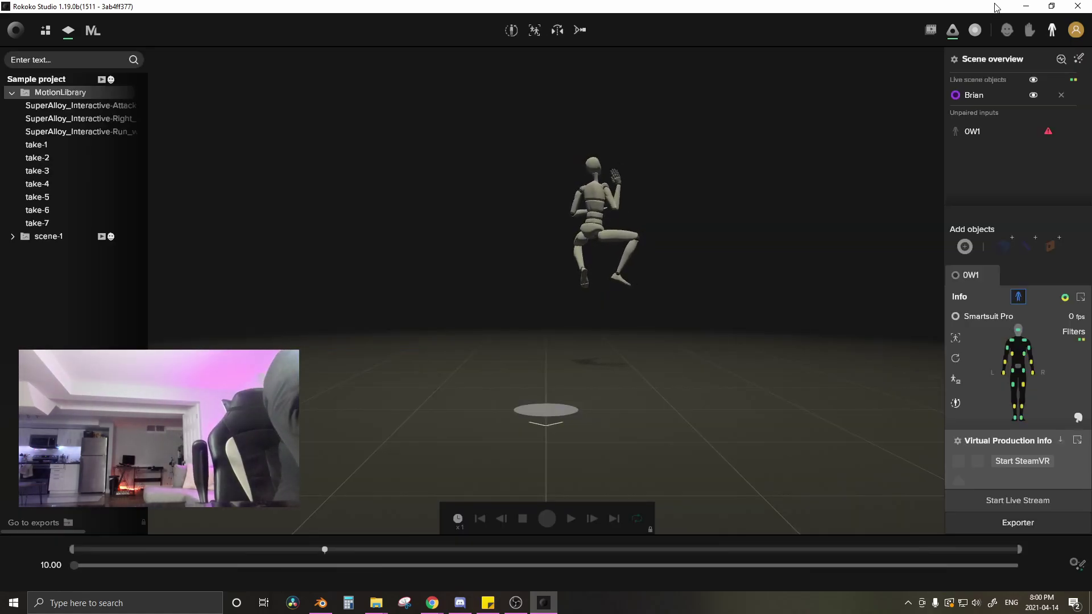
{"action": "mouse_move", "coordinate": [978, 132]}
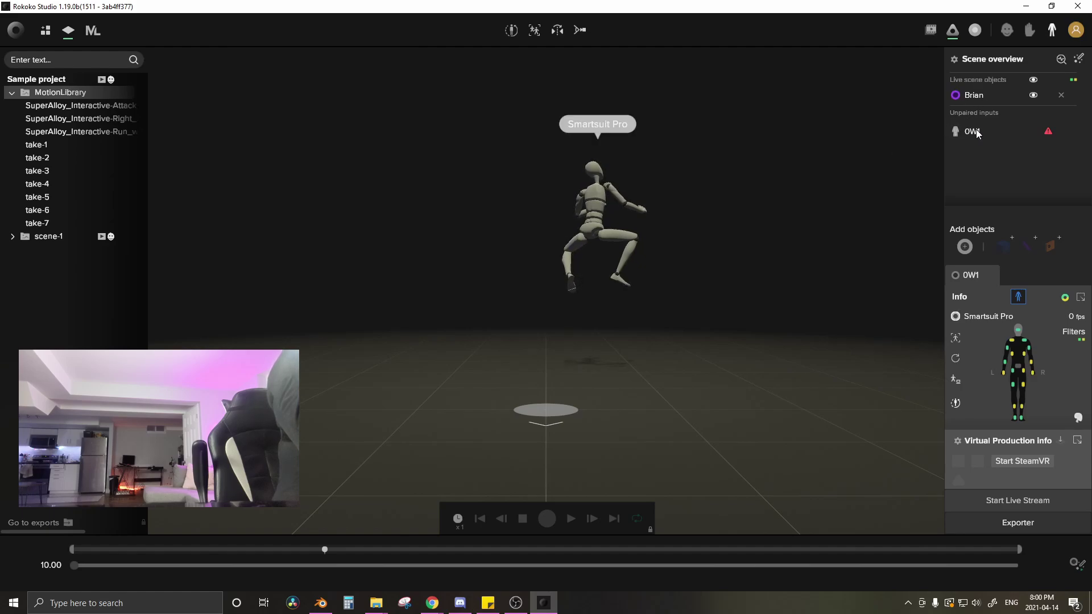
{"action": "left_click_drag", "start_coordinate": [979, 133], "coordinate": [979, 90]}
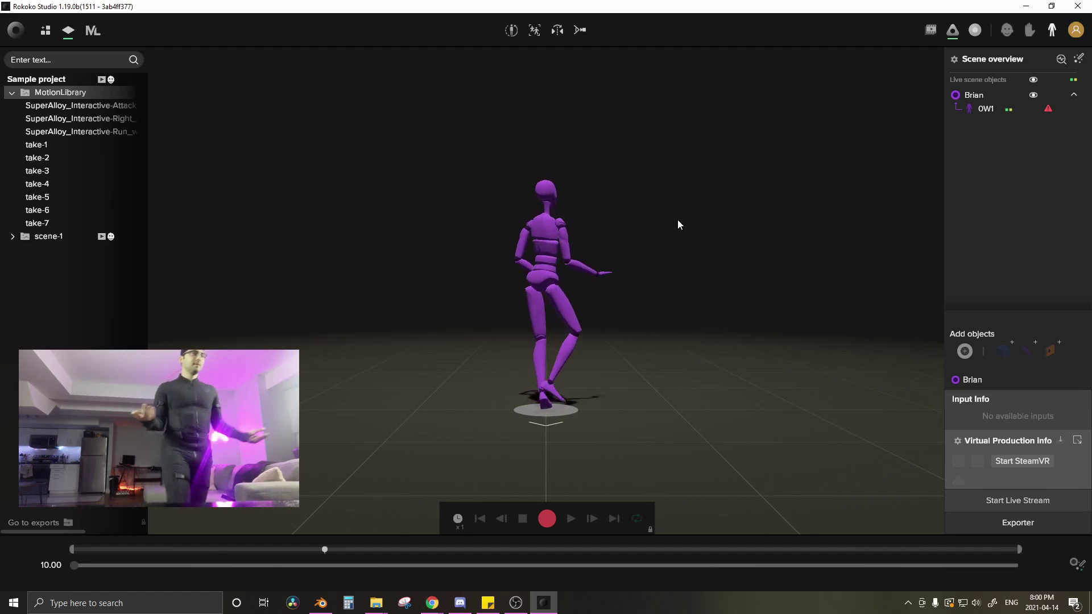
Step: Calibrate the suit after dismissing the Poor data warning, then start recording take-9
{"action": "left_click", "coordinate": [511, 31]}
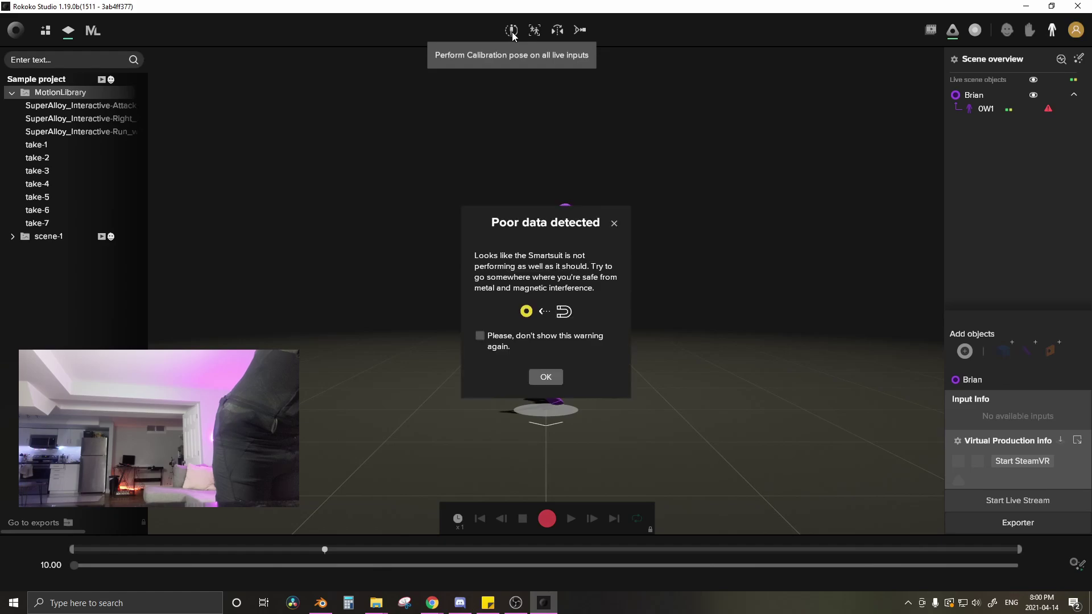
{"action": "left_click", "coordinate": [545, 376]}
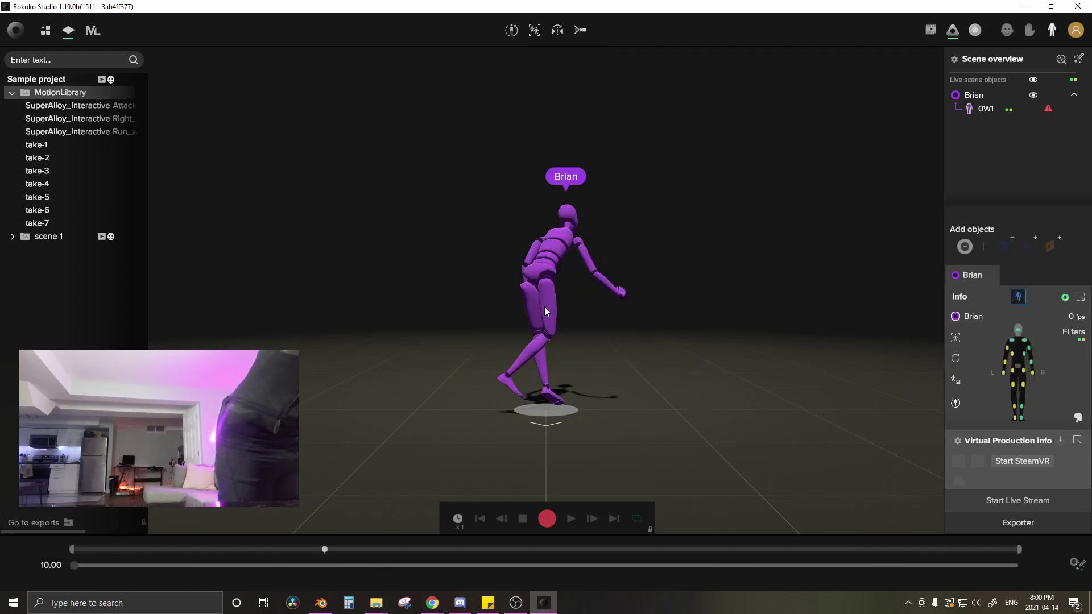
{"action": "left_click", "coordinate": [511, 31]}
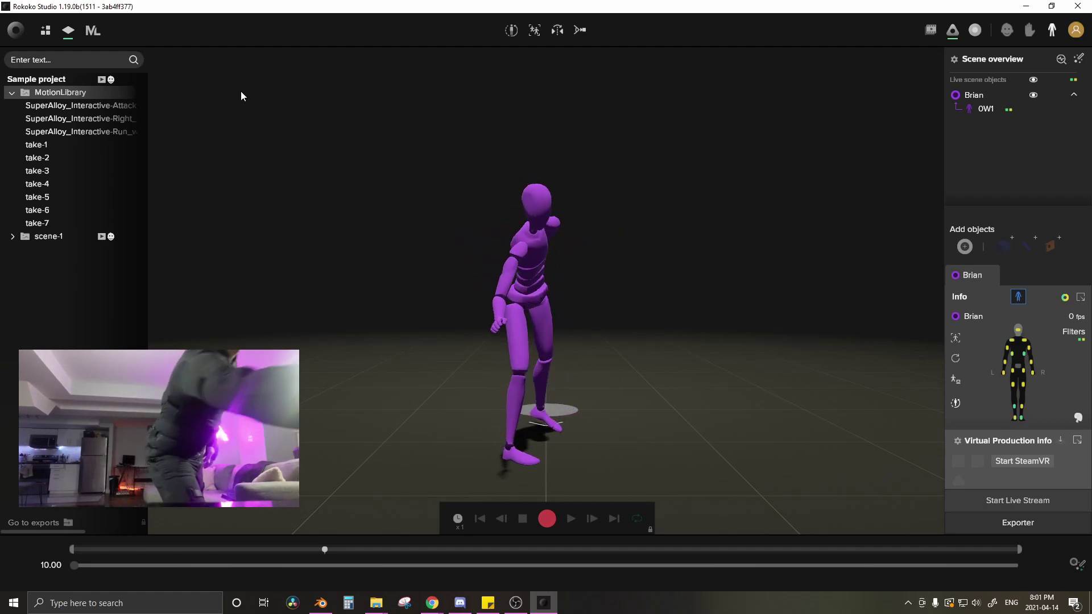
{"action": "left_click", "coordinate": [546, 518]}
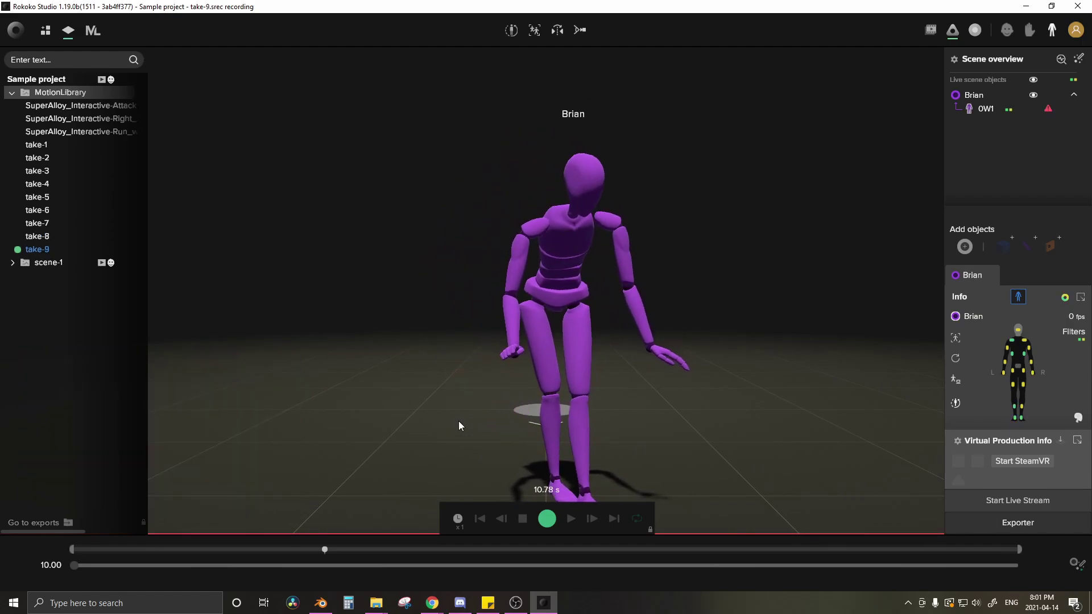
{"action": "left_click", "coordinate": [541, 519]}
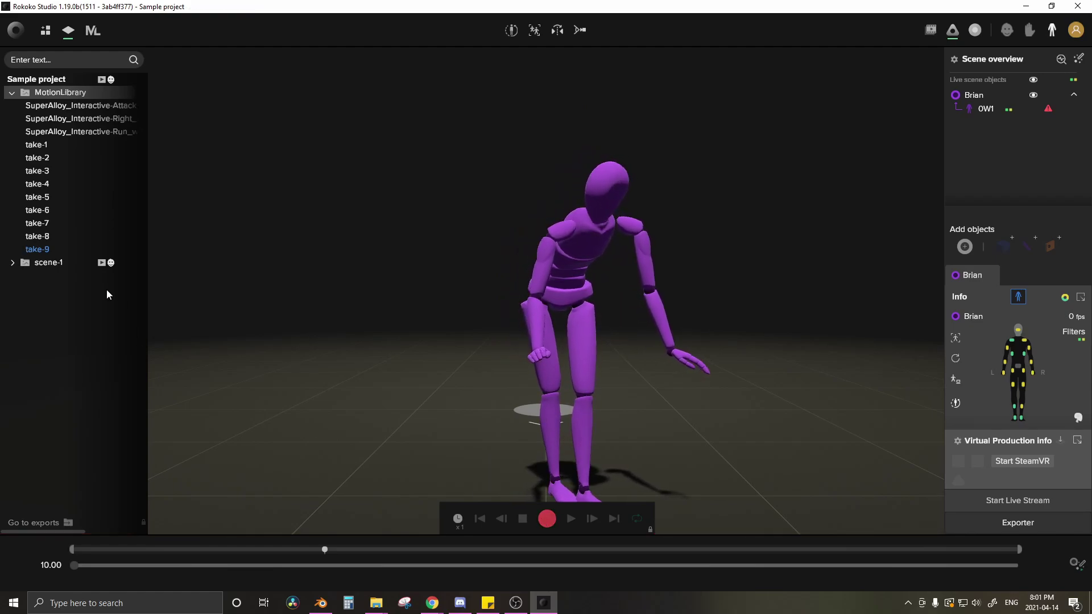
{"action": "double_click", "coordinate": [64, 237]}
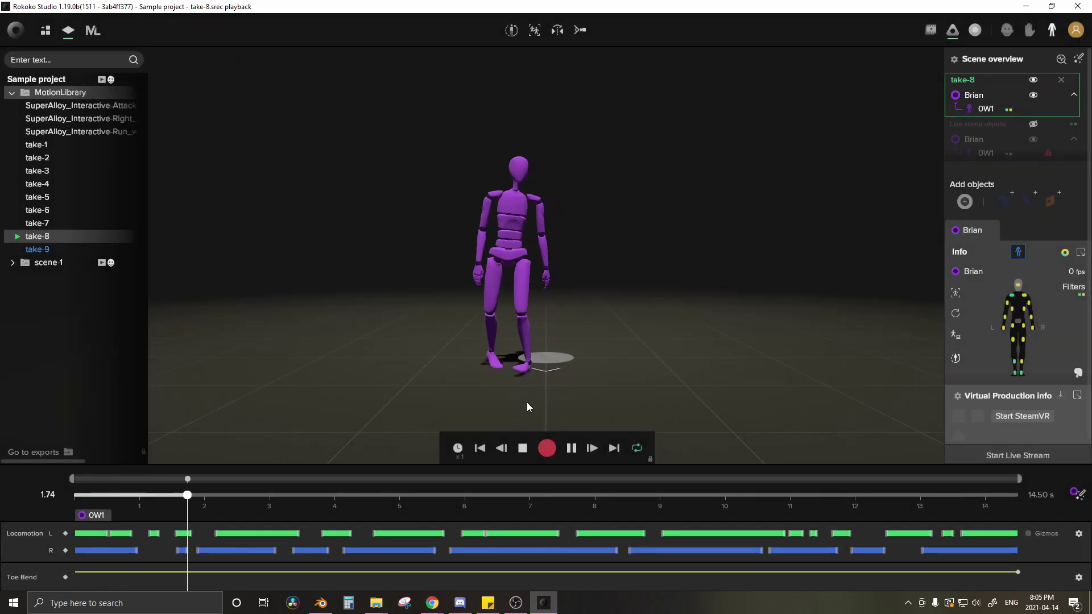
{"action": "left_click", "coordinate": [138, 493]}
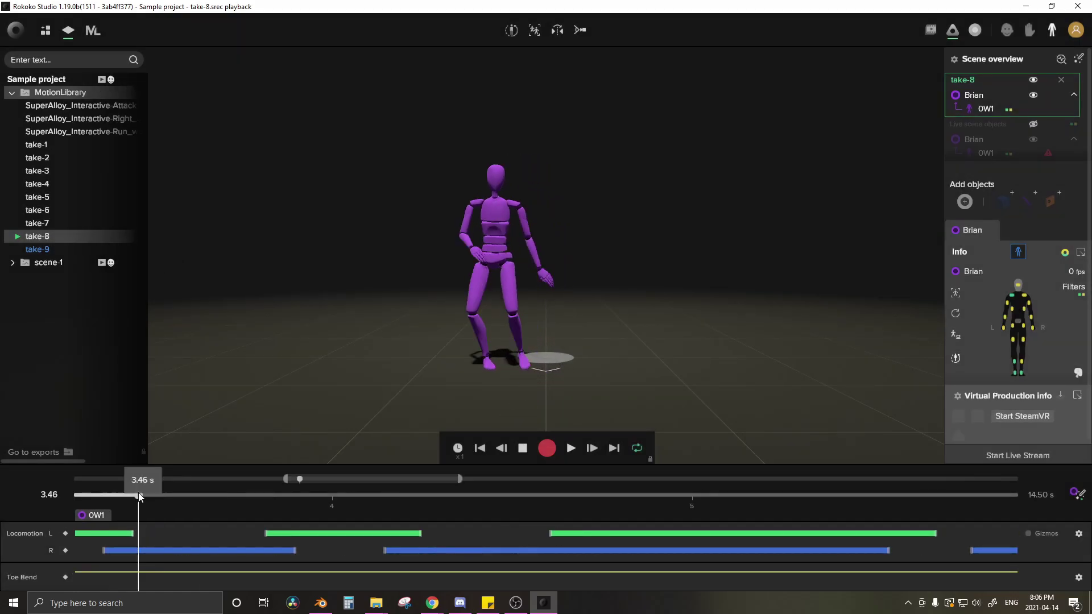
{"action": "left_click_drag", "start_coordinate": [138, 493], "coordinate": [78, 495]}
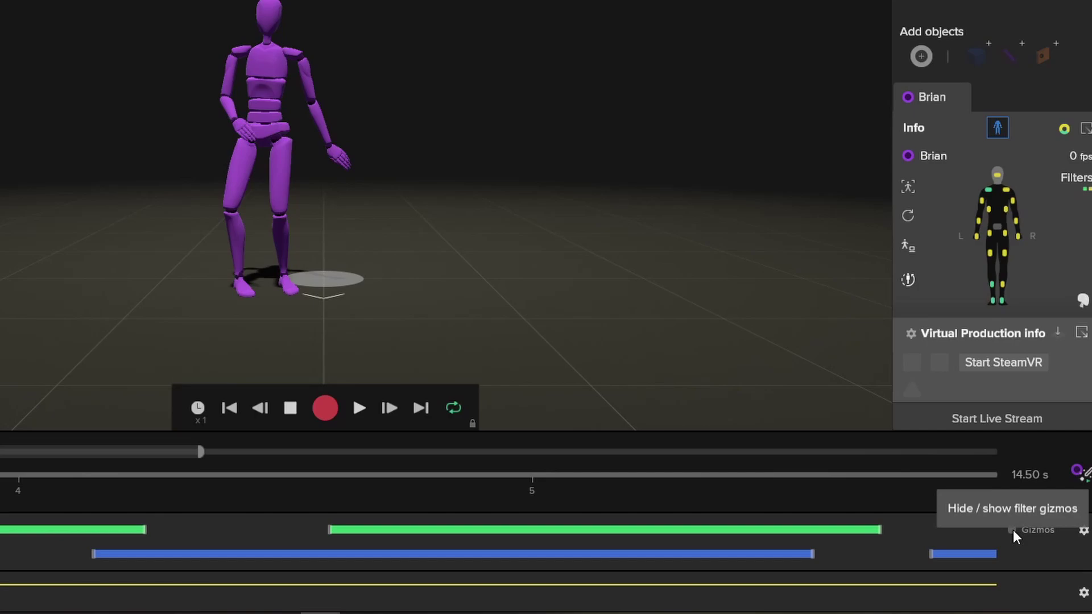
{"action": "left_click", "coordinate": [1012, 530]}
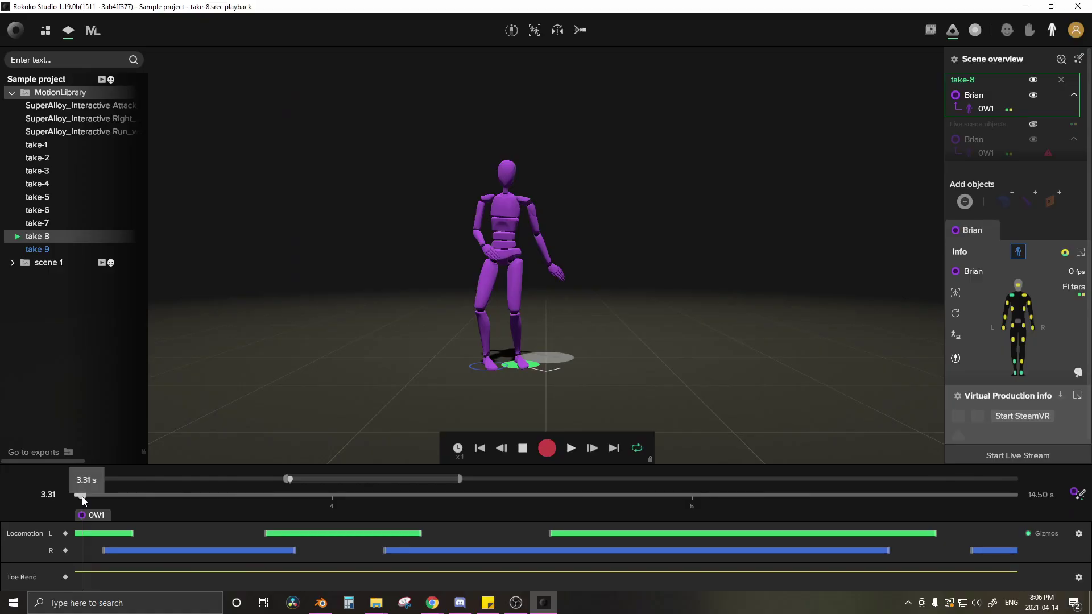
{"action": "left_click_drag", "start_coordinate": [83, 499], "coordinate": [91, 503]}
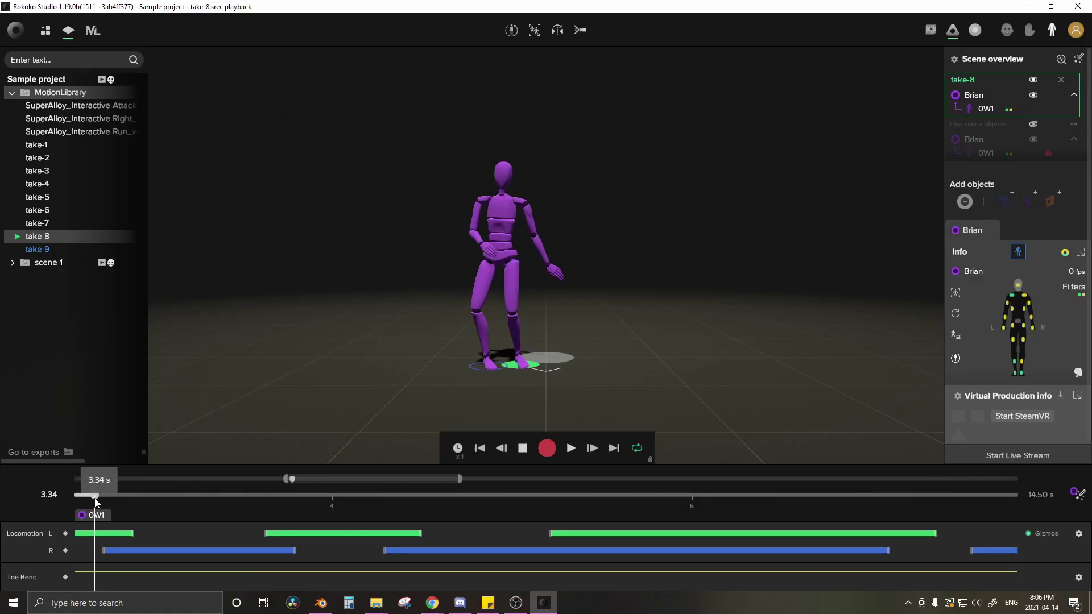
{"action": "left_click", "coordinate": [89, 550]}
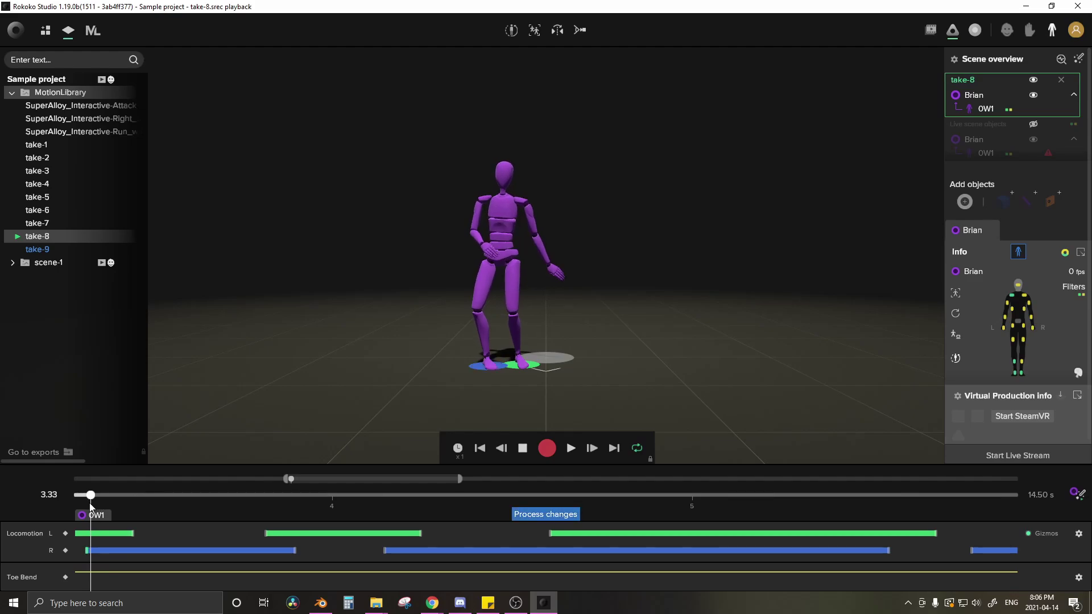
{"action": "left_click_drag", "start_coordinate": [96, 499], "coordinate": [1055, 521]}
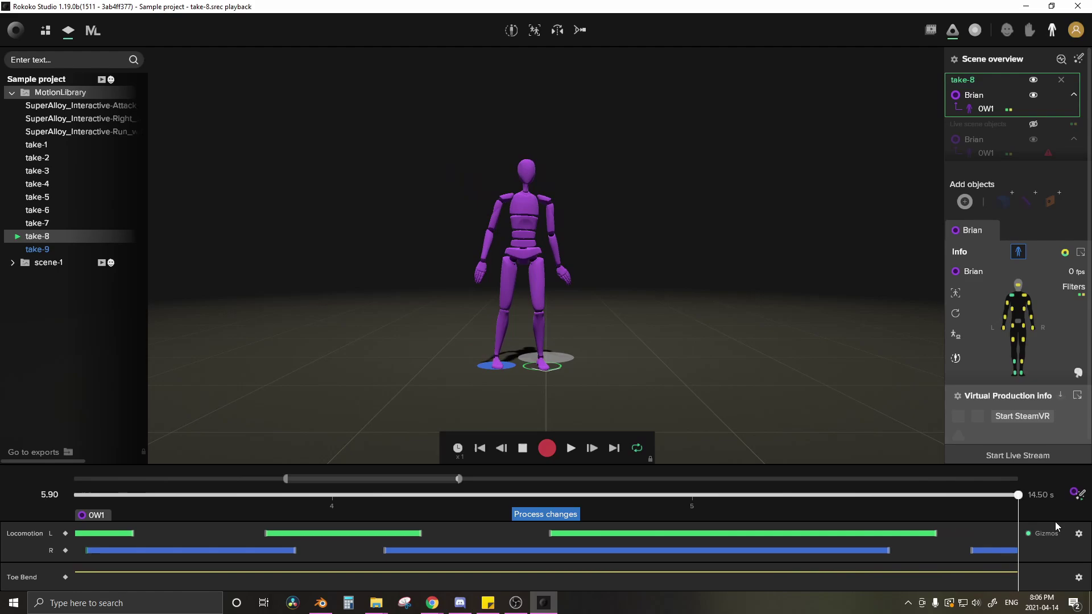
Step: Export take-8 as FBX with Rokoko Newton skeleton at 24 fps to 2021_Rokoko_3
{"action": "right_click", "coordinate": [76, 234]}
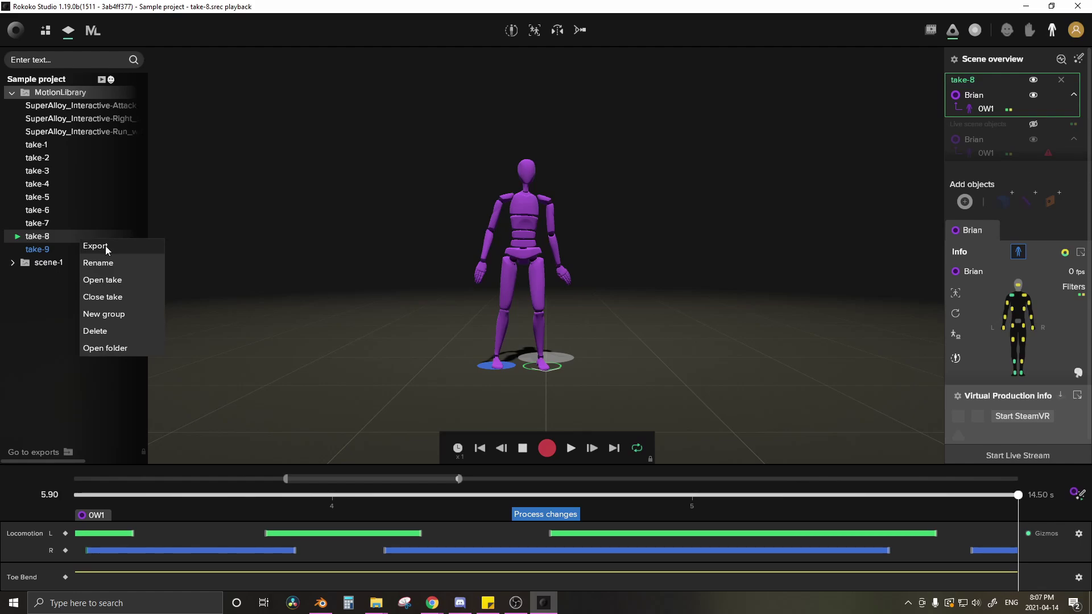
{"action": "left_click", "coordinate": [104, 246]}
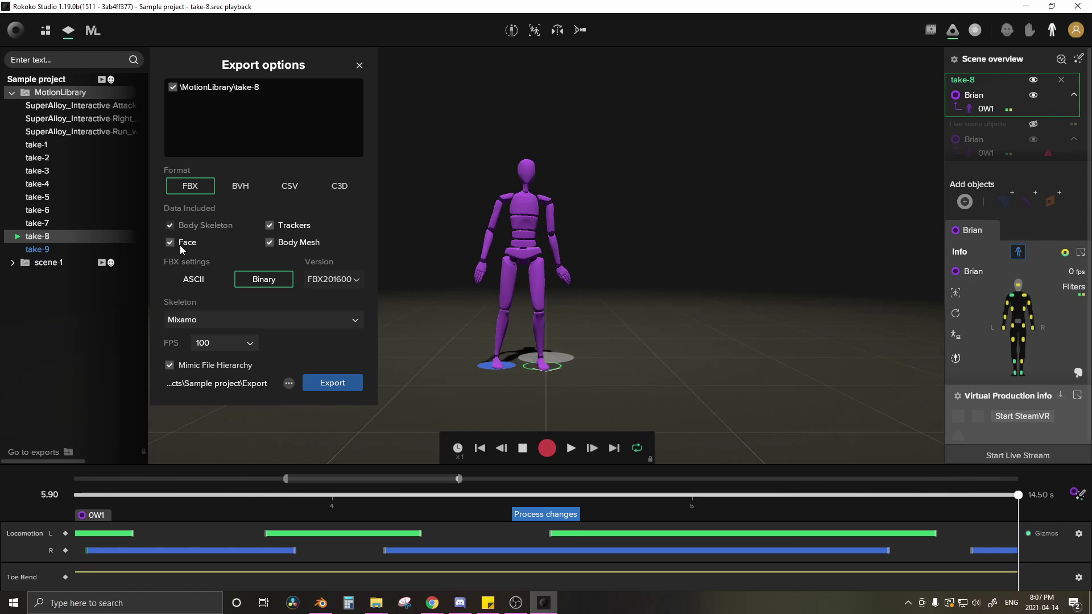
{"action": "left_click", "coordinate": [352, 317]}
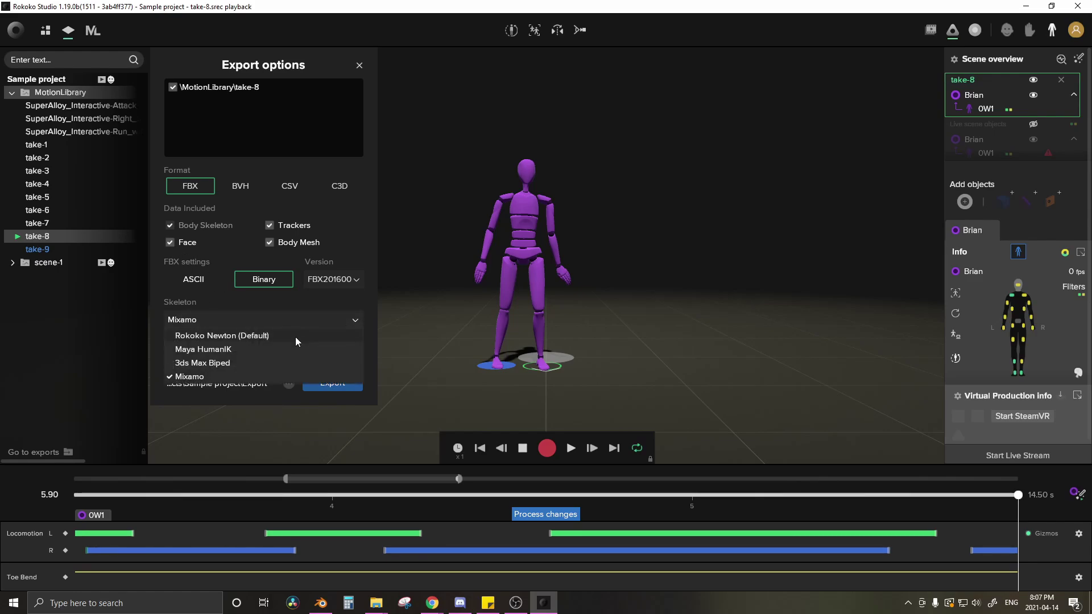
{"action": "left_click", "coordinate": [295, 336]}
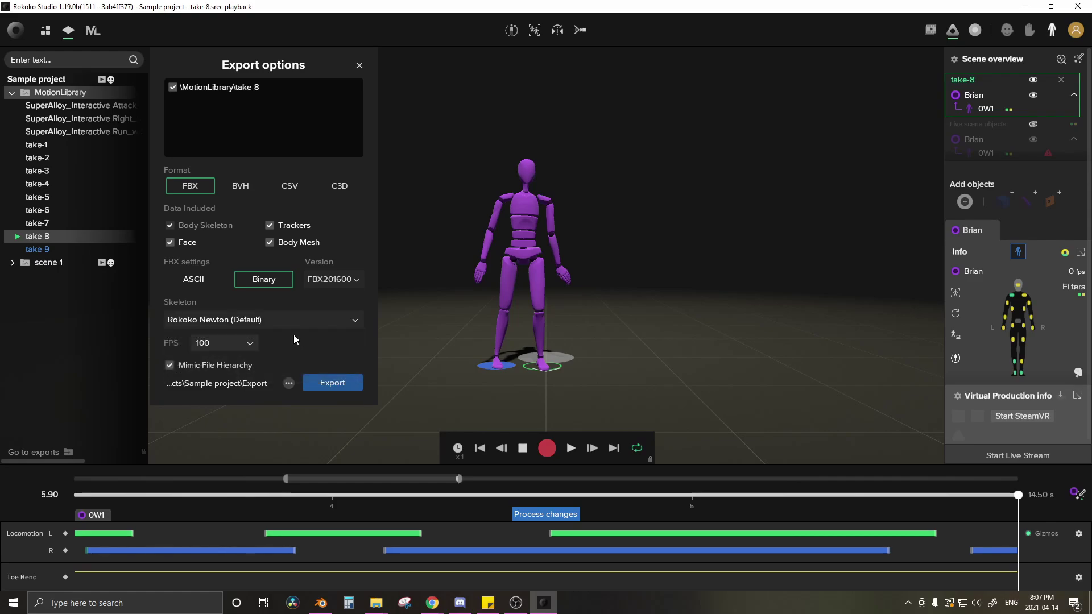
{"action": "left_click", "coordinate": [252, 344]}
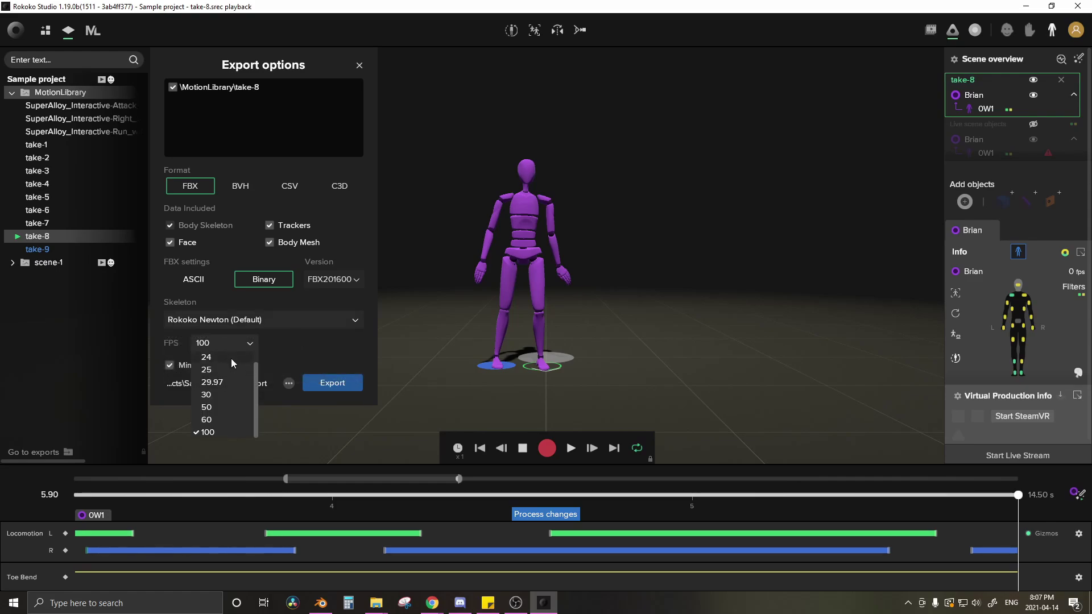
{"action": "left_click", "coordinate": [231, 356]}
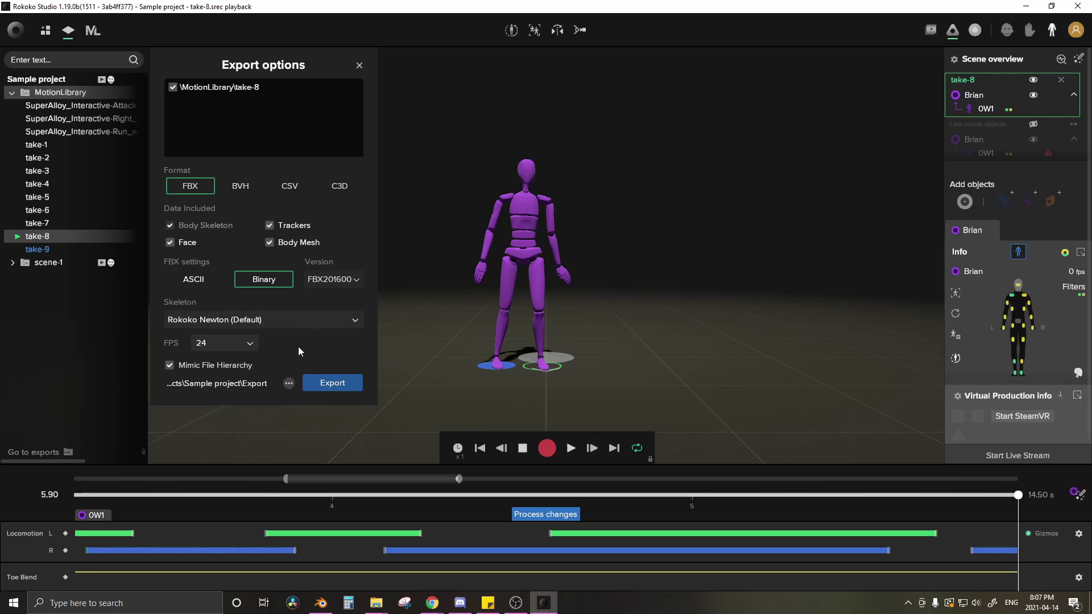
{"action": "left_click", "coordinate": [288, 383]}
{"action": "scroll", "coordinate": [546, 318], "scroll_direction": "down", "scroll_amount": 10}
{"action": "left_click", "coordinate": [585, 349]}
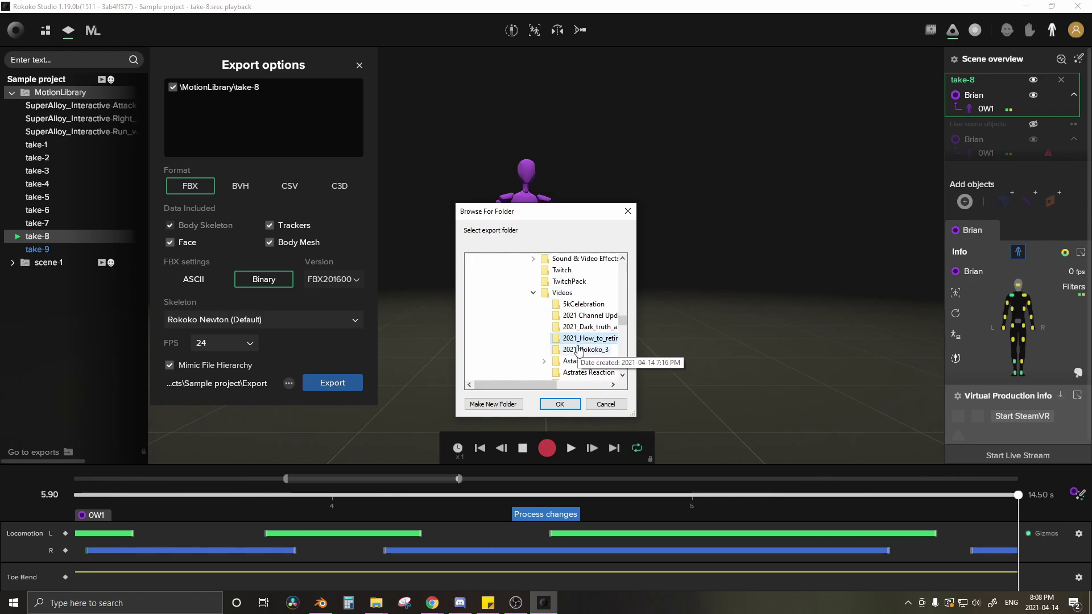
{"action": "left_click", "coordinate": [571, 406]}
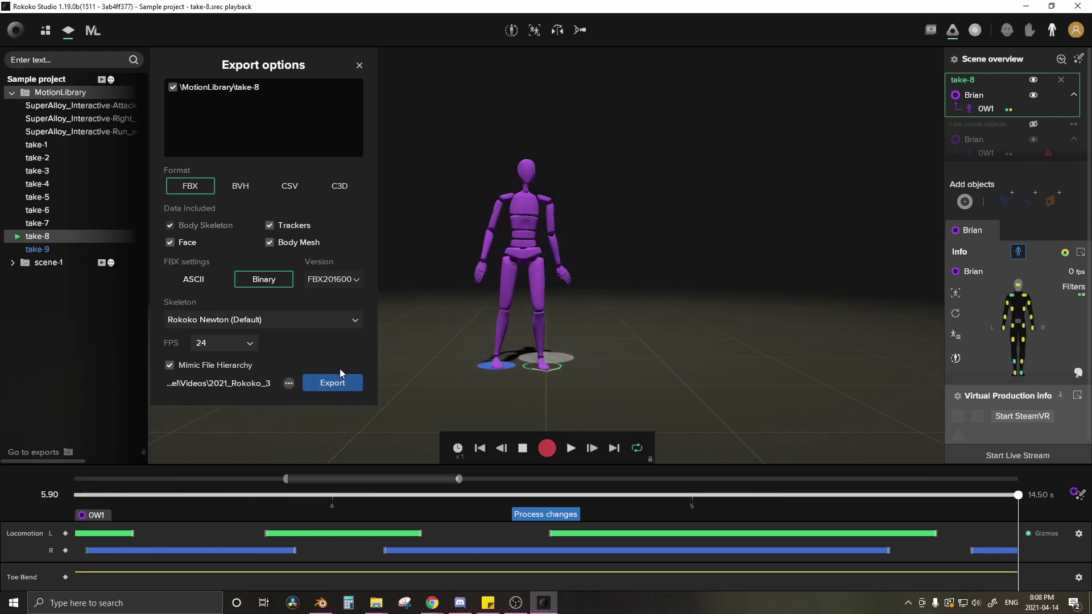
{"action": "left_click", "coordinate": [341, 382]}
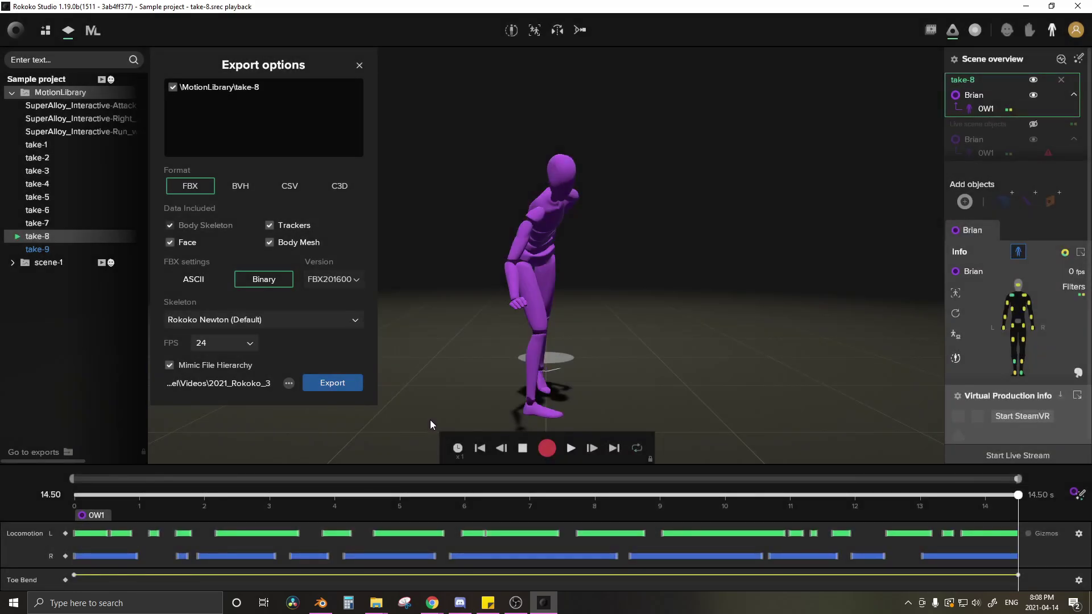
Step: Verify take-8_DEFAULT_0W1 exists in the export folder, then switch to Blender
{"action": "double_click", "coordinate": [611, 305]}
{"action": "left_click", "coordinate": [632, 285]}
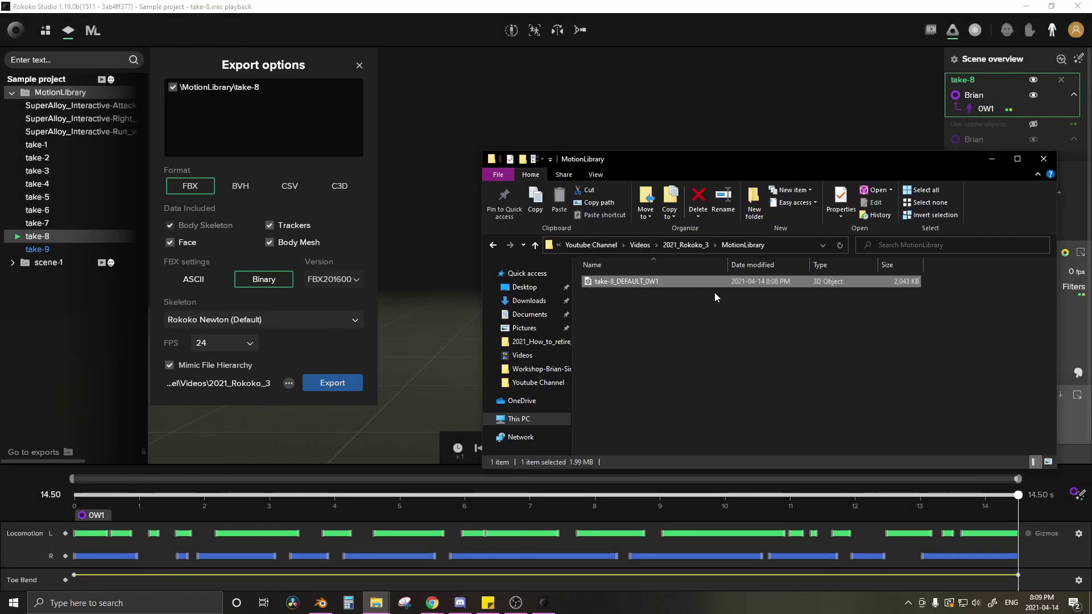
{"action": "left_click", "coordinate": [376, 602]}
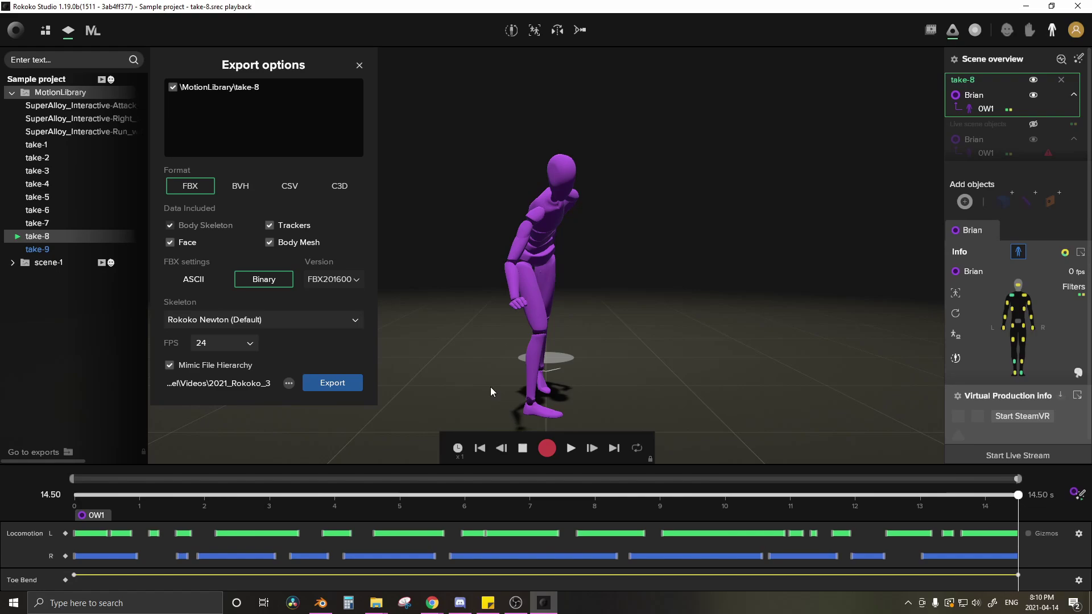
{"action": "left_click", "coordinate": [320, 603]}
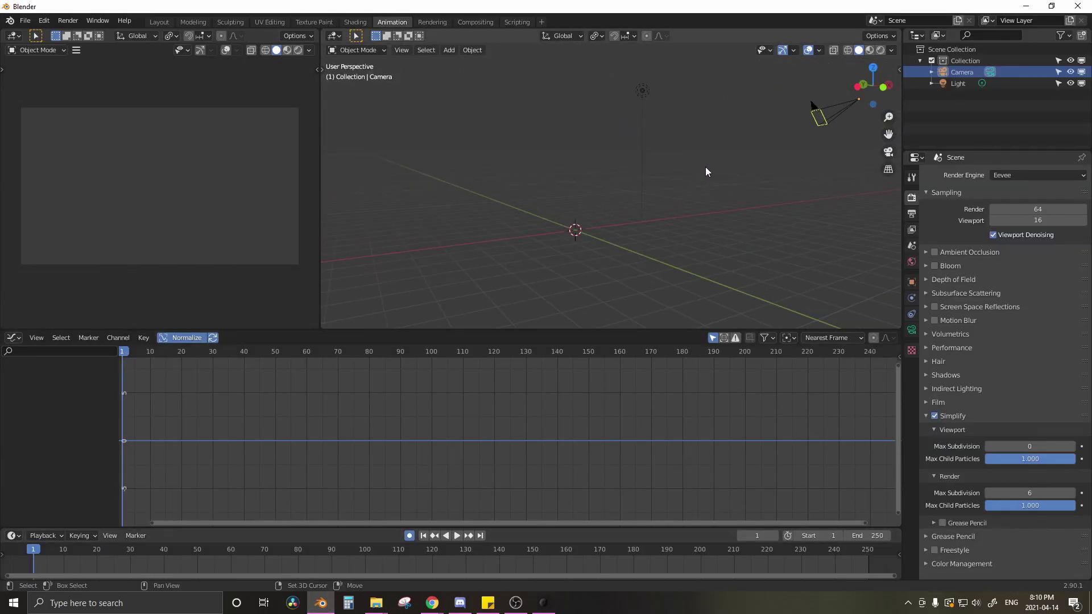
Step: Install the add-on from rokoko-studio-live-blender-master.zip in Downloads via Preferences > Add-ons
{"action": "middle_click_drag", "start_coordinate": [708, 170], "coordinate": [651, 202]}
{"action": "left_click", "coordinate": [39, 21]}
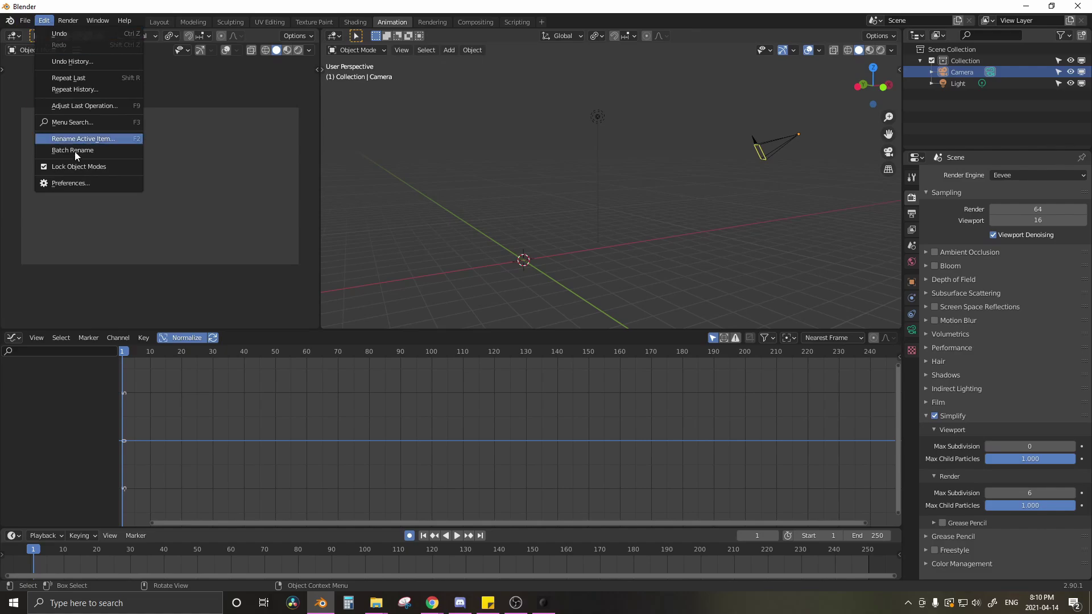
{"action": "left_click", "coordinate": [78, 182]}
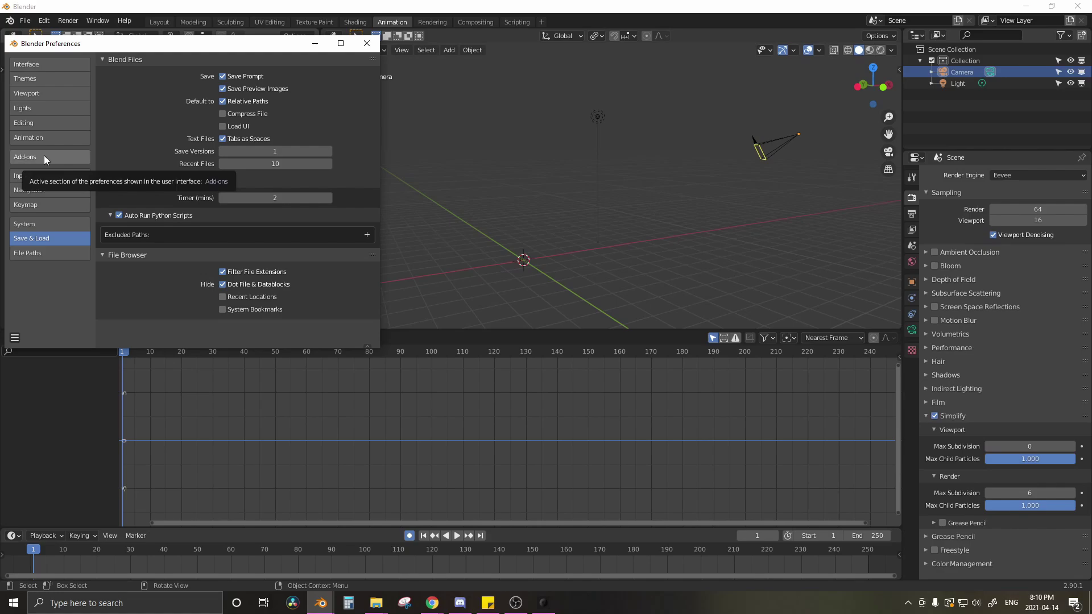
{"action": "left_click", "coordinate": [47, 158]}
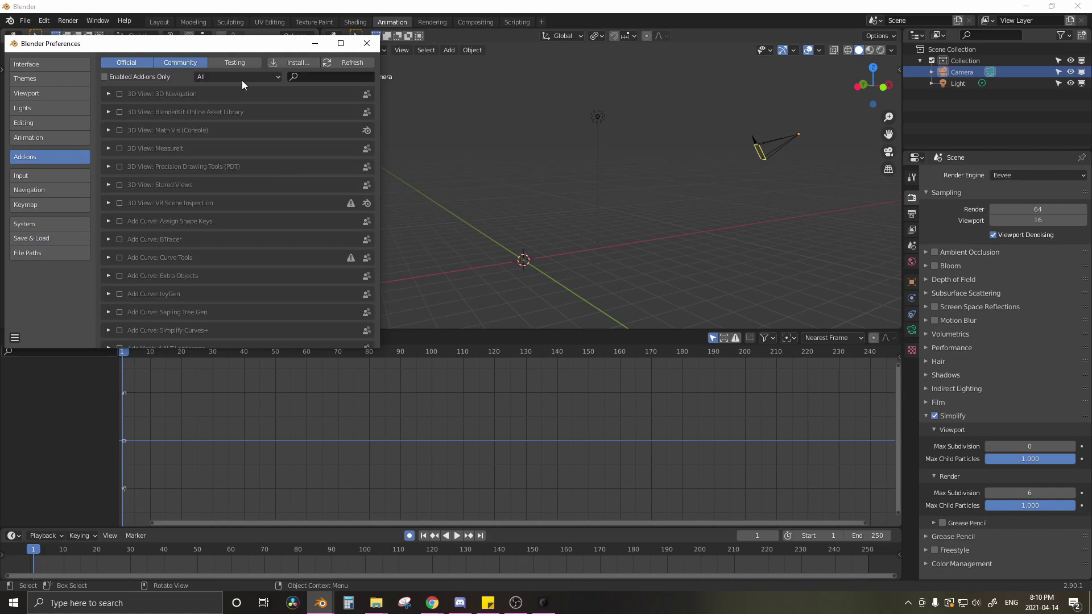
{"action": "left_click", "coordinate": [304, 63]}
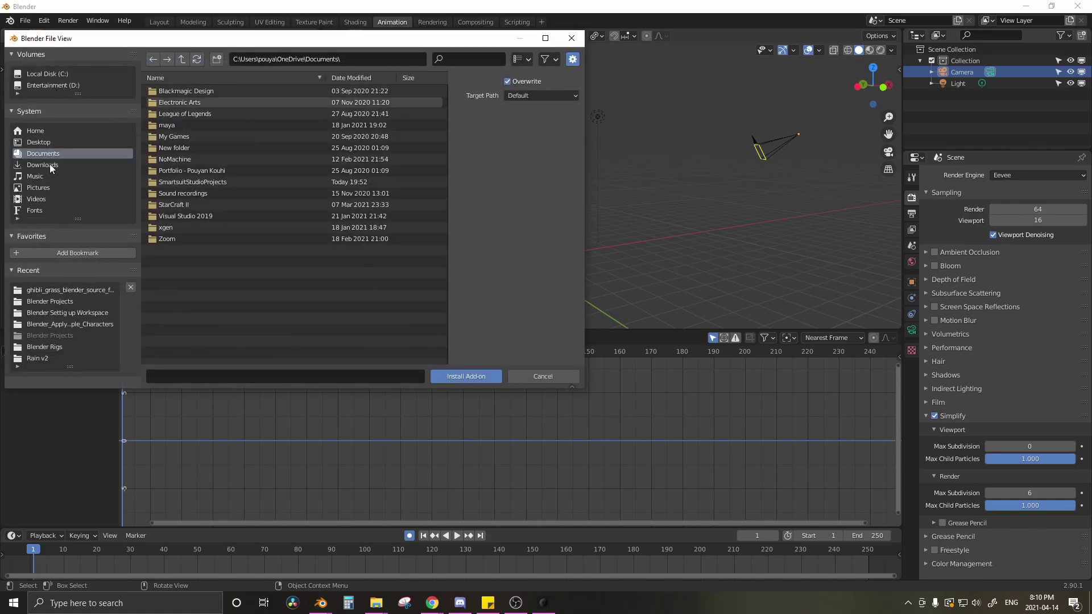
{"action": "left_click", "coordinate": [45, 165]}
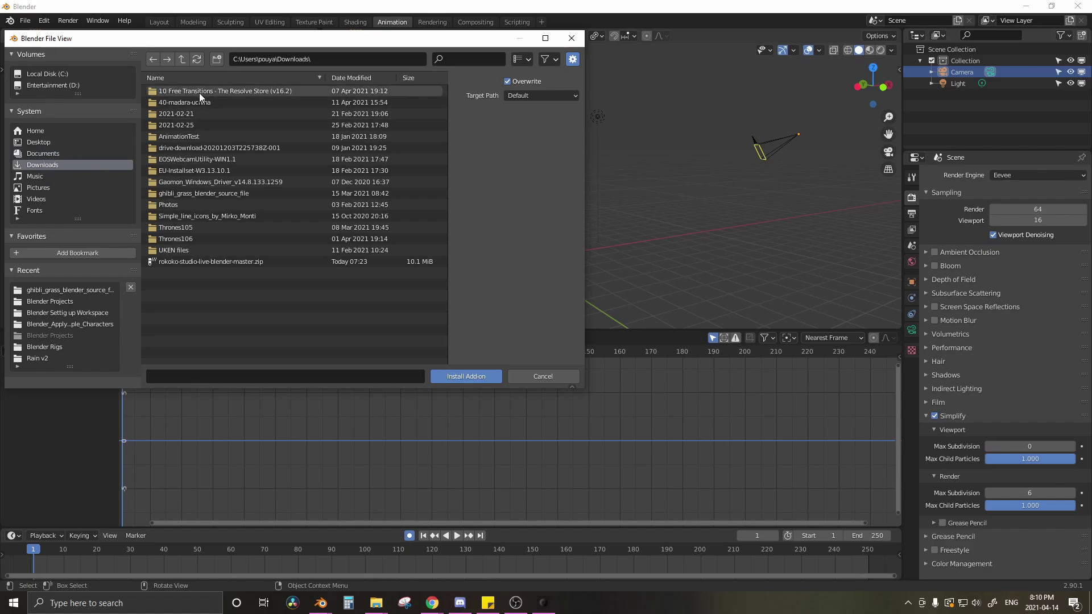
{"action": "left_click", "coordinate": [244, 262]}
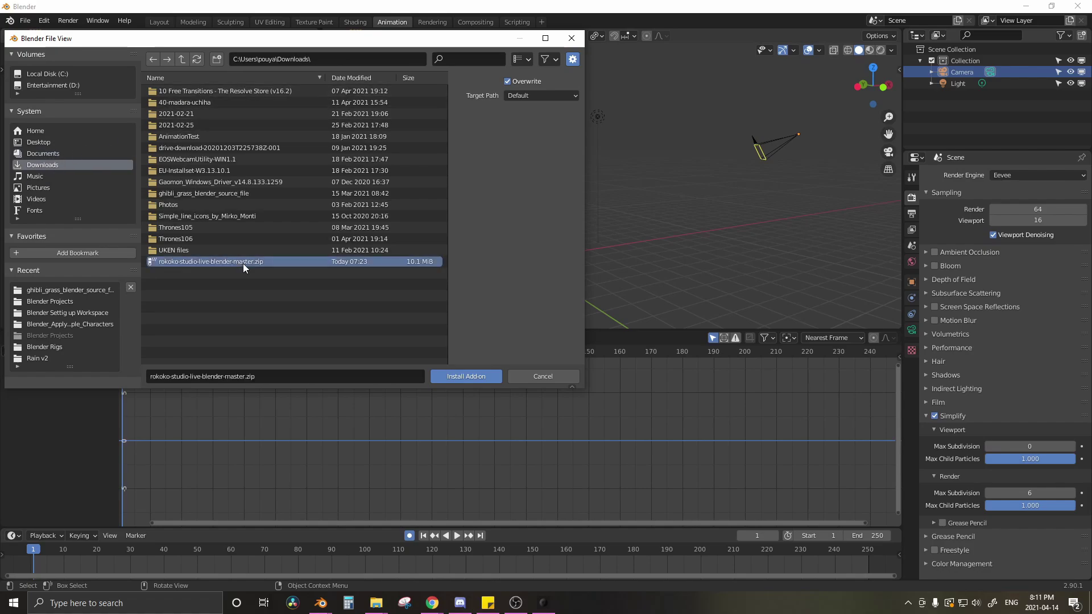
{"action": "left_click", "coordinate": [474, 377]}
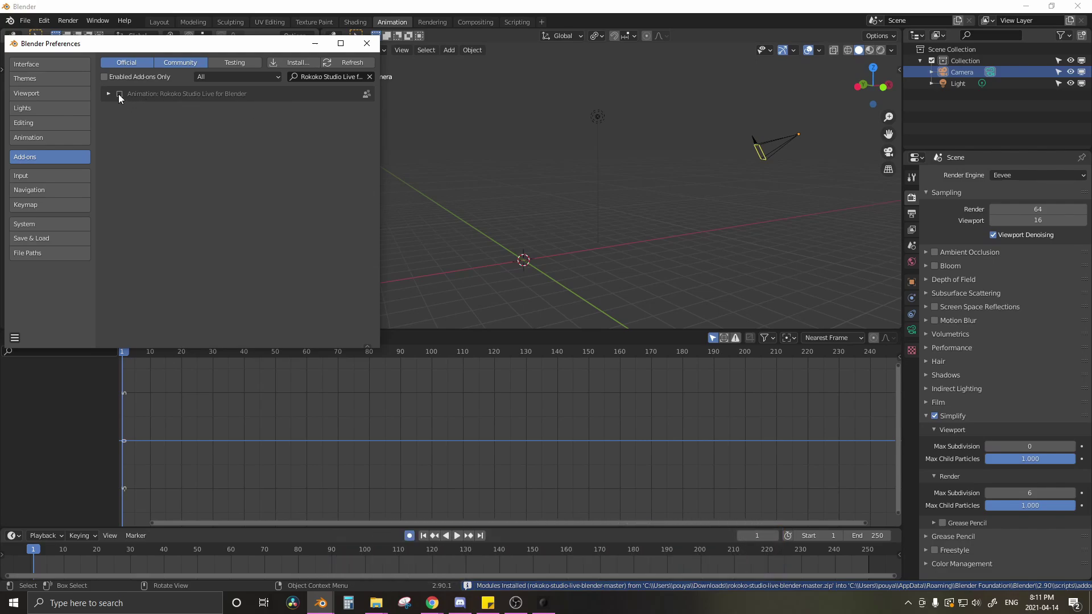
Step: Enable Rokoko Studio Live for Blender and save the preferences
{"action": "left_click", "coordinate": [121, 94]}
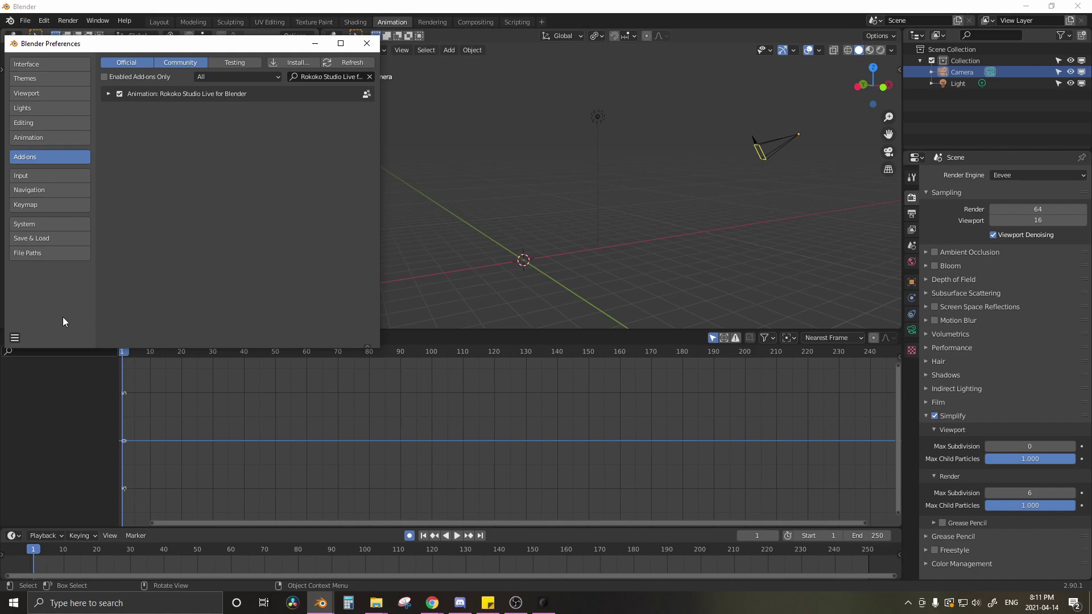
{"action": "left_click", "coordinate": [15, 337]}
{"action": "left_click", "coordinate": [36, 303]}
{"action": "left_click", "coordinate": [364, 45]}
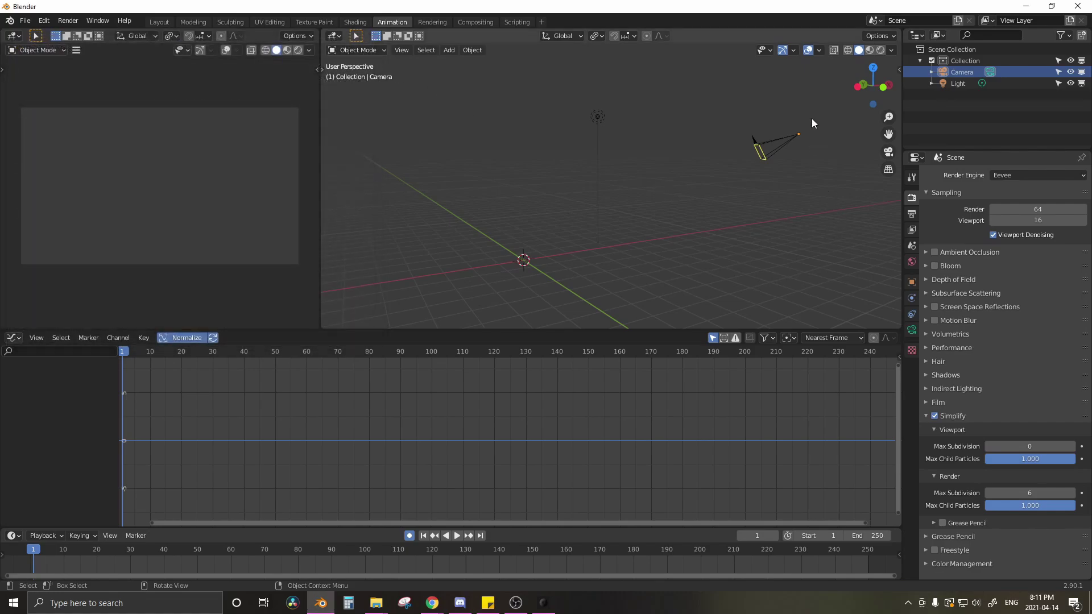
Step: Sign in on the Rokoko sidebar tab, collapse Studio Live and Command API, expand Retargeting
{"action": "key", "text": "n"}
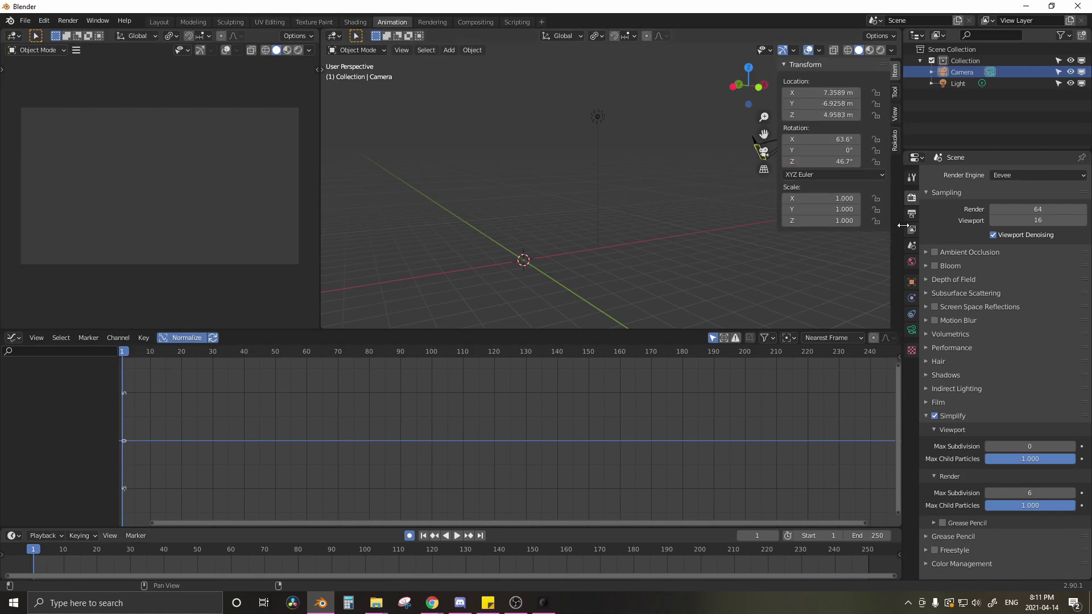
{"action": "left_click", "coordinate": [894, 140]}
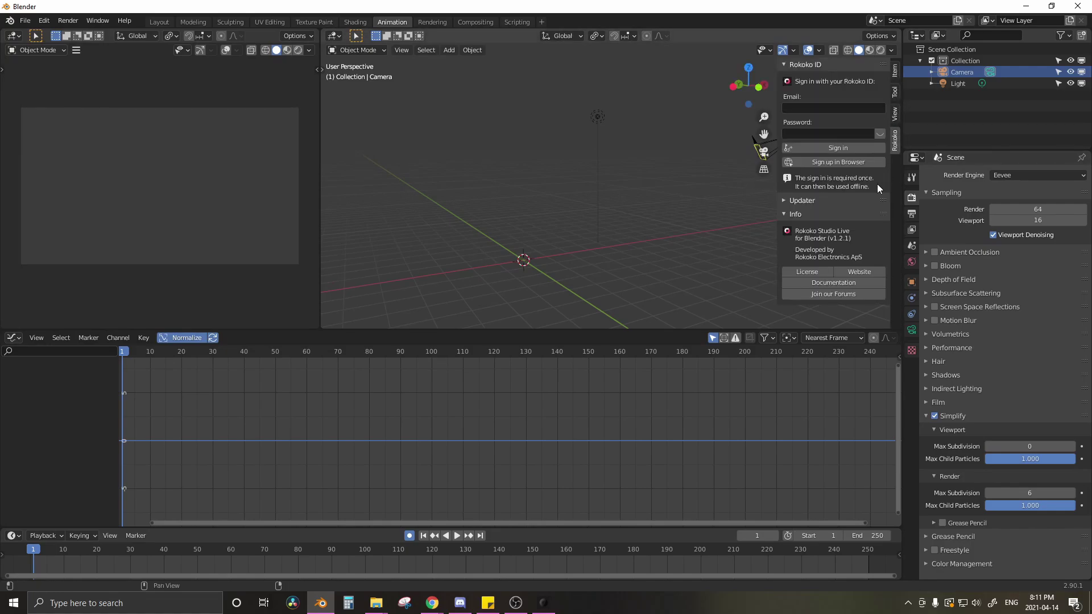
{"action": "left_click", "coordinate": [827, 108]}
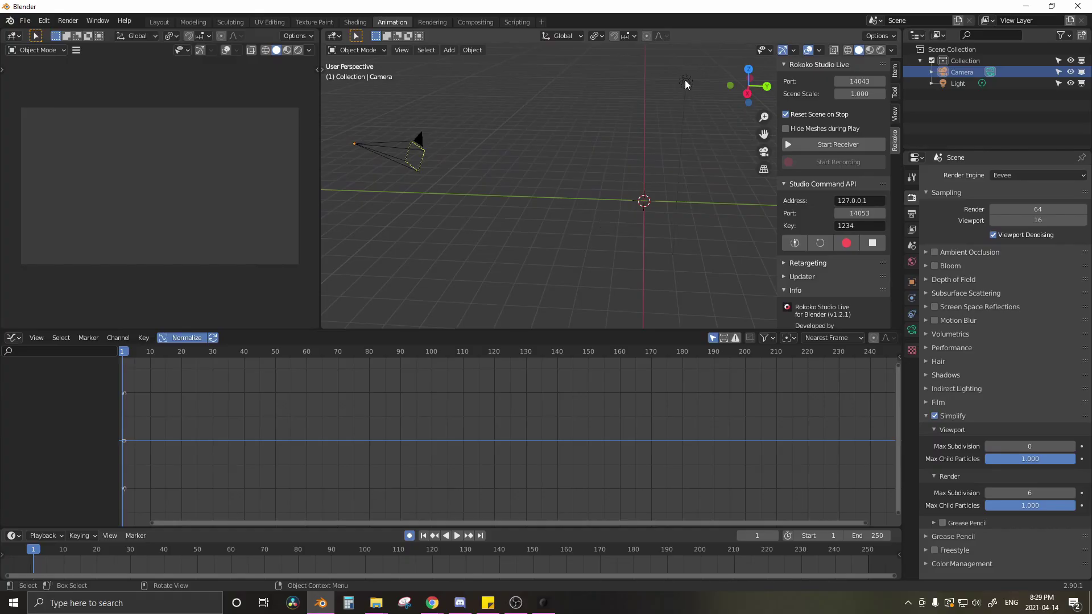
{"action": "left_click", "coordinate": [782, 66]}
{"action": "left_click", "coordinate": [786, 78]}
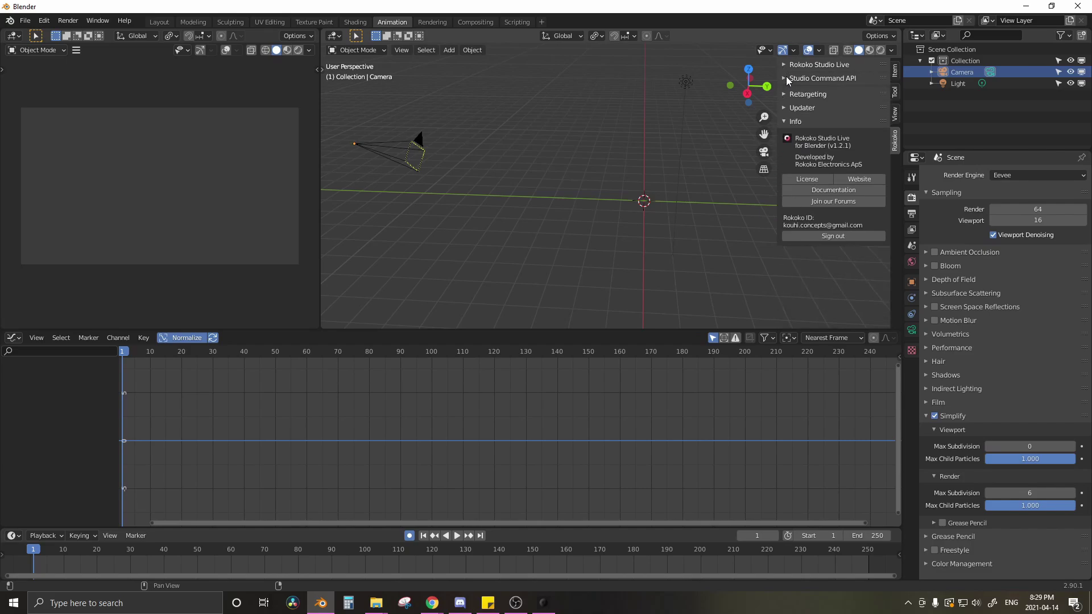
{"action": "left_click", "coordinate": [784, 92]}
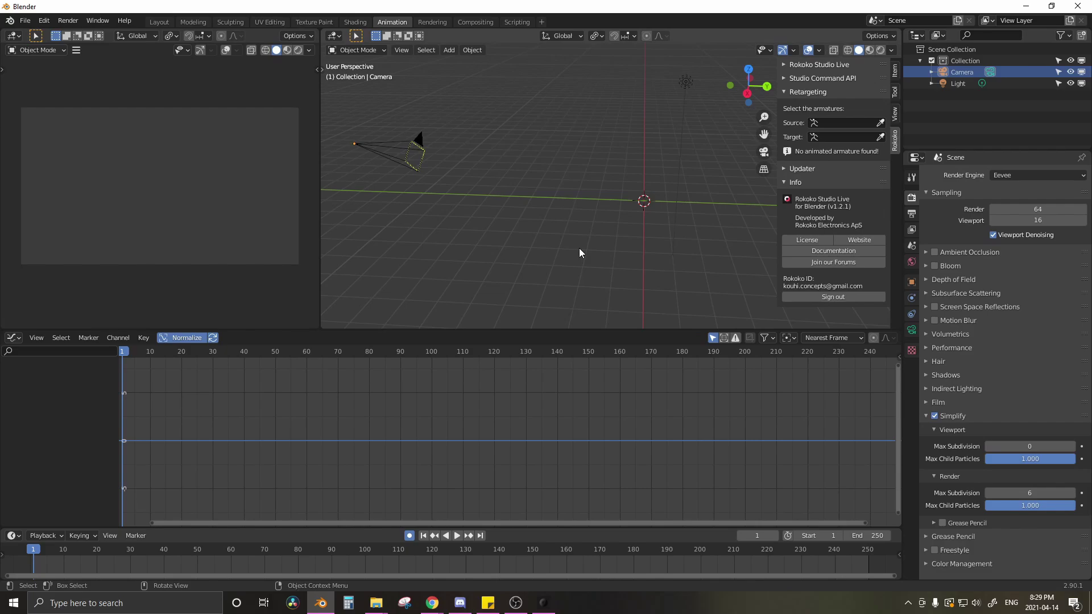
Step: Import uriel_a_plotexia.fbx as FBX from the Desktop's 2021_Rokoko_3 folder
{"action": "left_click", "coordinate": [25, 21]}
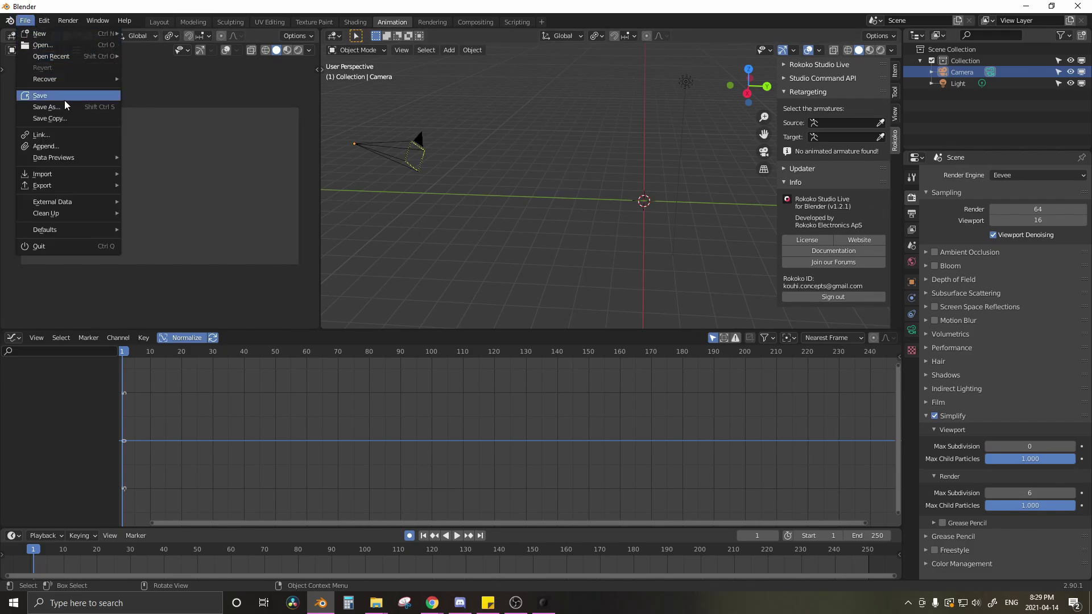
{"action": "mouse_move", "coordinate": [80, 161]}
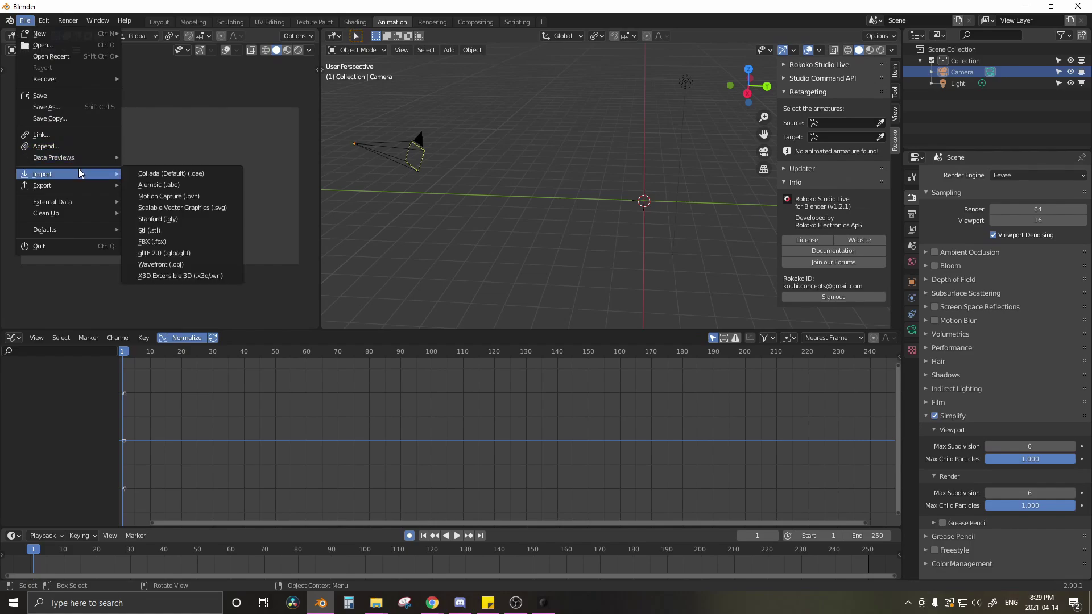
{"action": "left_click", "coordinate": [168, 241]}
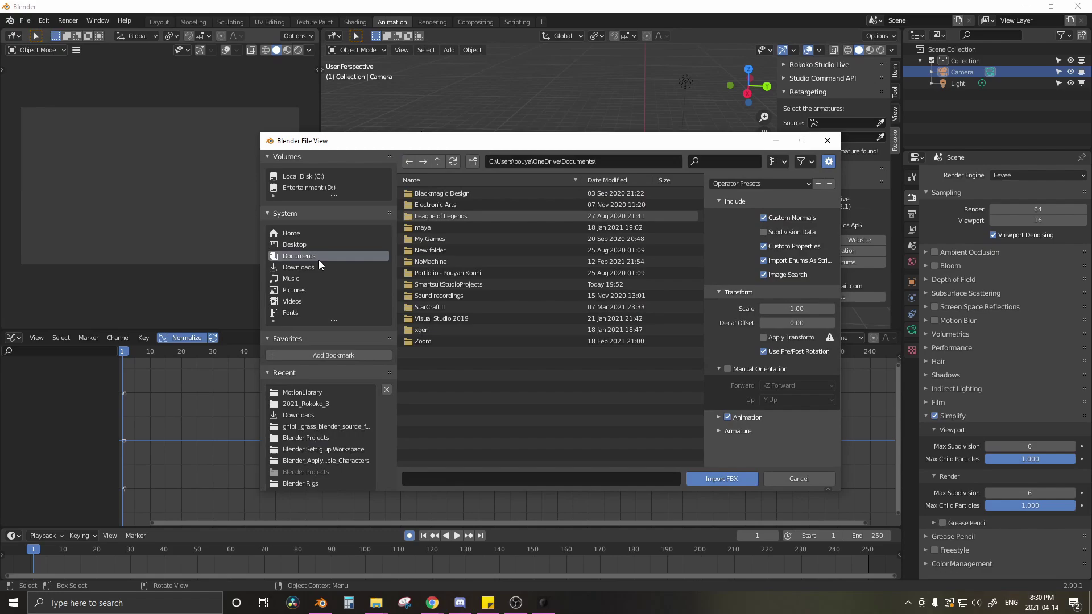
{"action": "left_click", "coordinate": [294, 244]}
{"action": "double_click", "coordinate": [434, 303]}
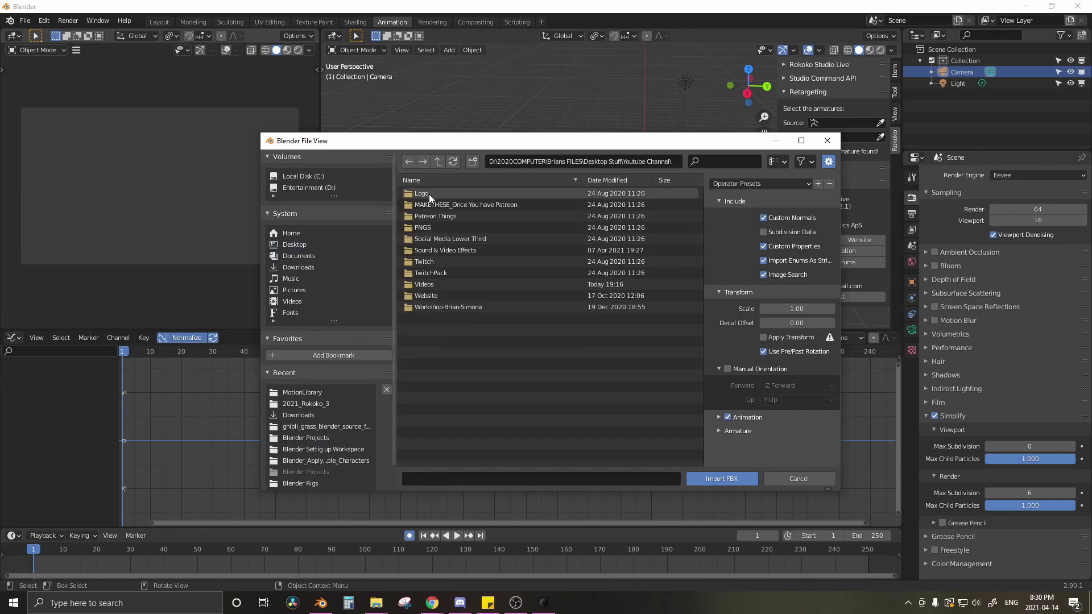
{"action": "double_click", "coordinate": [429, 286]}
{"action": "double_click", "coordinate": [459, 234]}
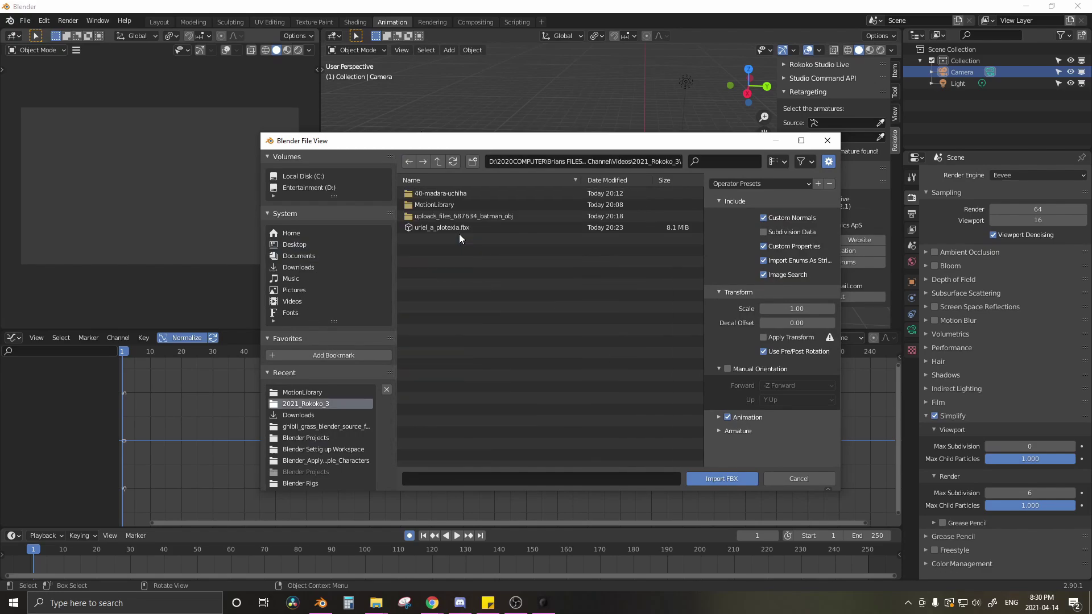
{"action": "left_click", "coordinate": [441, 227]}
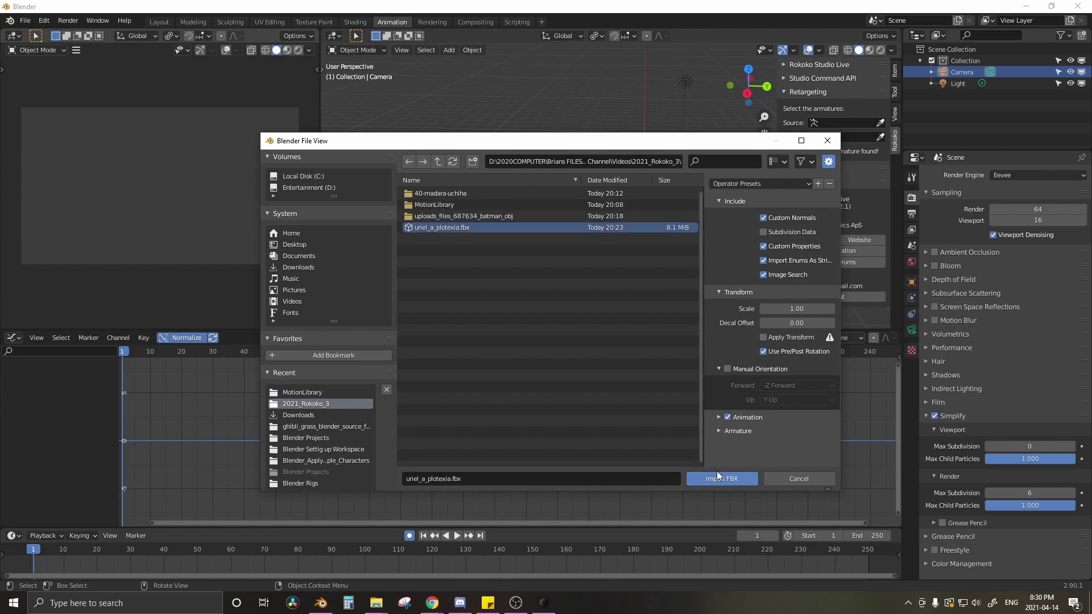
{"action": "left_click", "coordinate": [718, 477]}
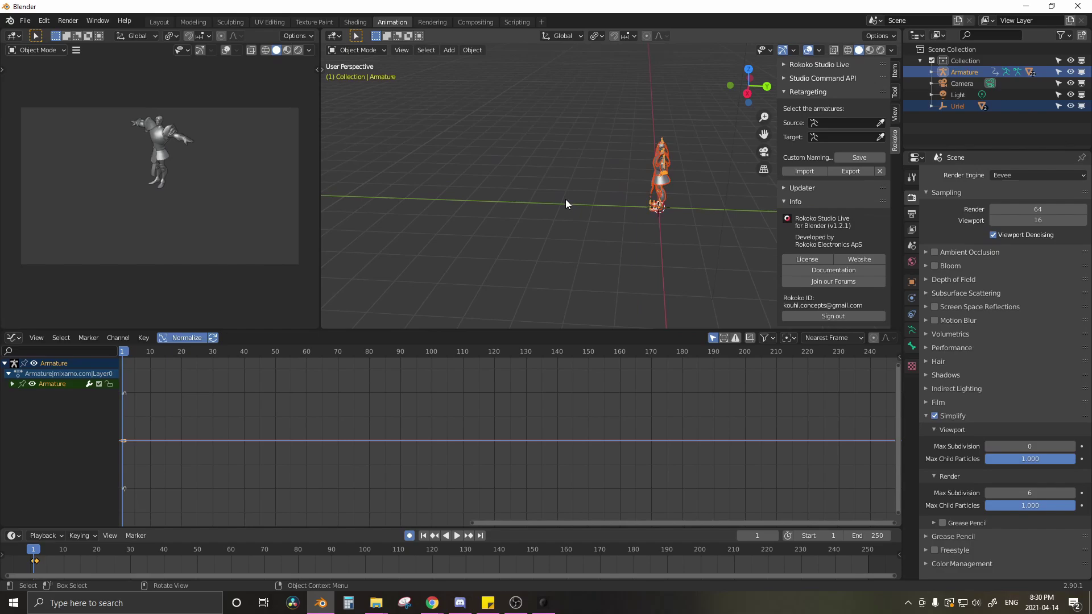
Step: Import take-8_DEFAULT_0W1.fbx as FBX from the MotionLibrary folder
{"action": "middle_click_drag", "start_coordinate": [555, 157], "coordinate": [511, 142]}
{"action": "key", "text": "alt+a"}
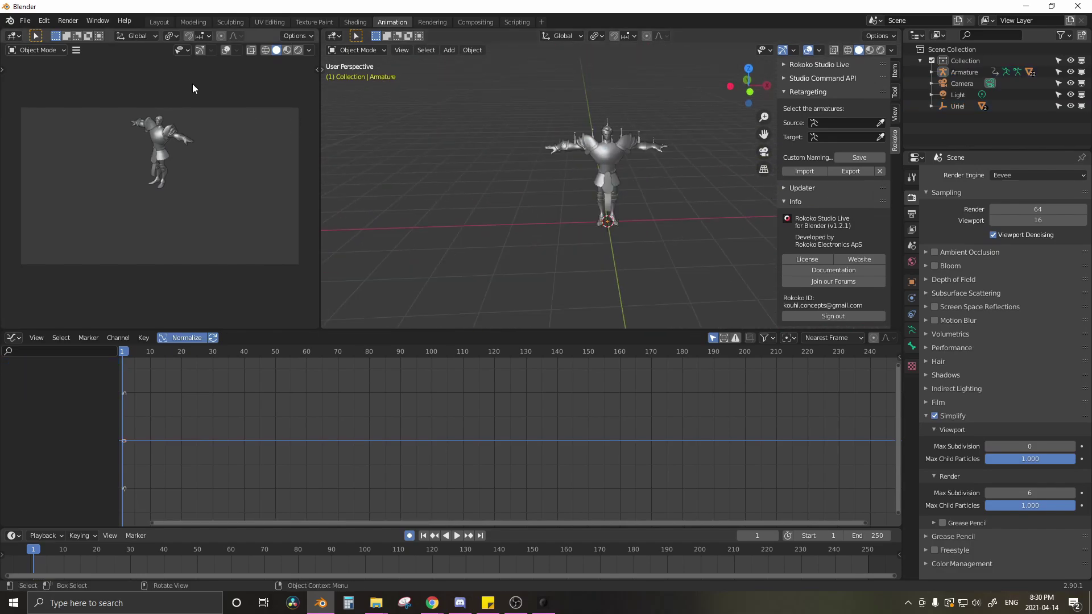
{"action": "left_click", "coordinate": [25, 21]}
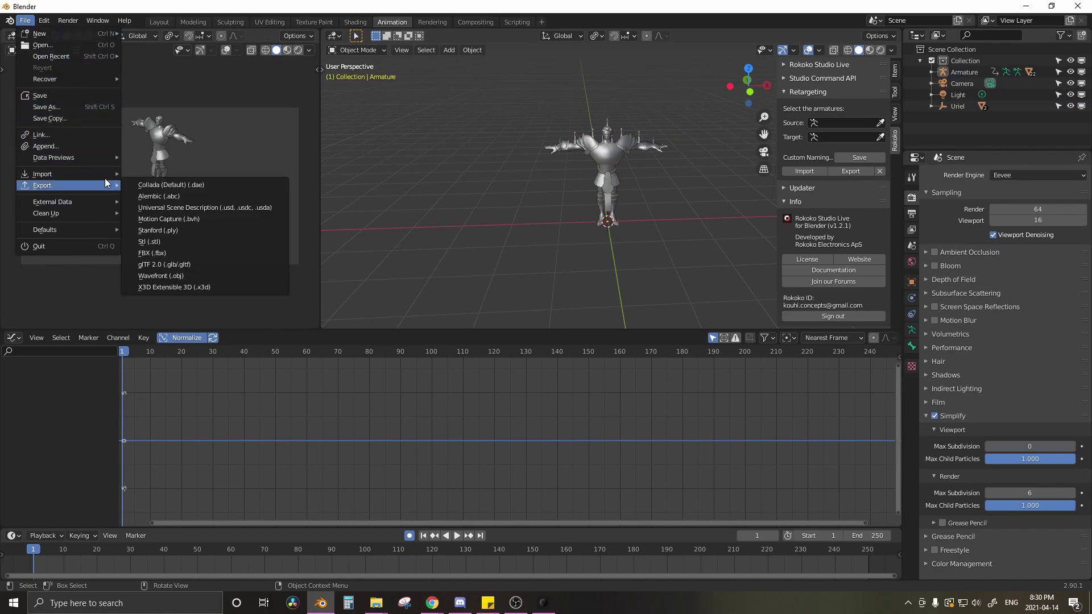
{"action": "mouse_move", "coordinate": [103, 175]}
{"action": "left_click", "coordinate": [164, 235]}
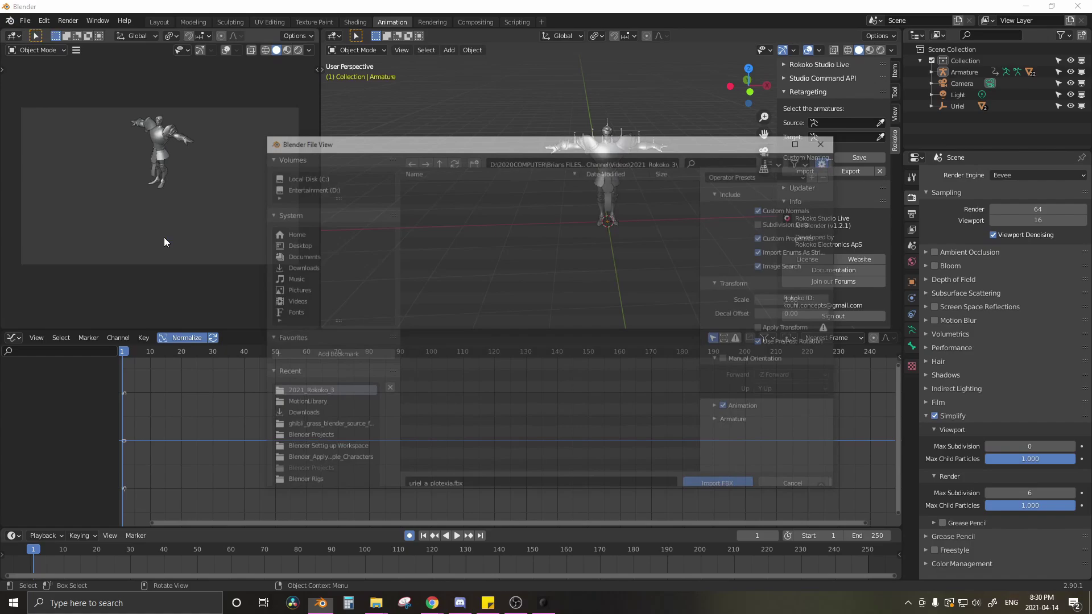
{"action": "double_click", "coordinate": [438, 204]}
{"action": "left_click", "coordinate": [445, 194]}
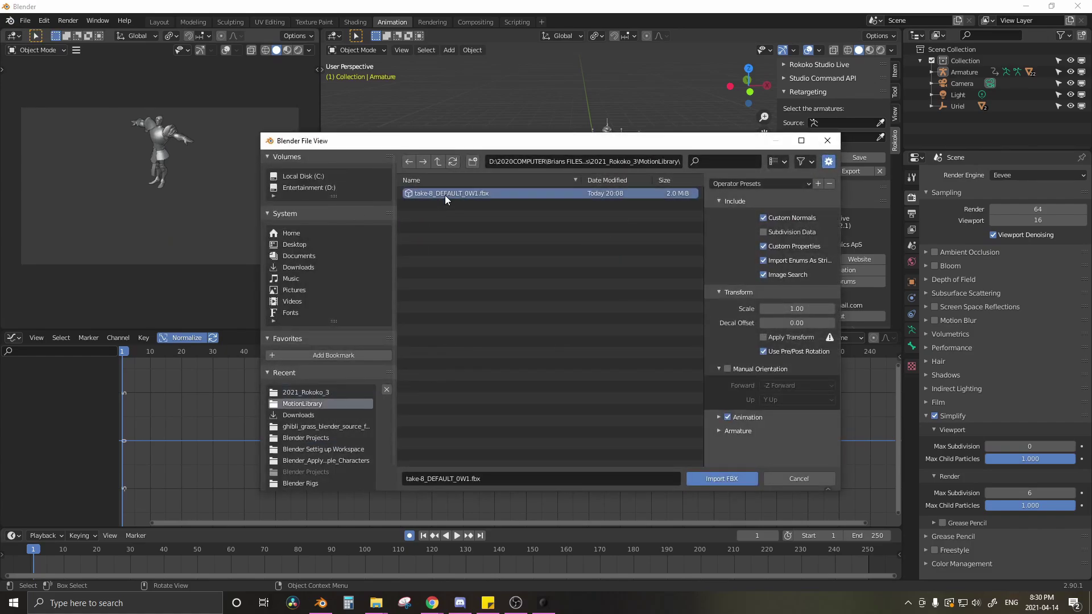
{"action": "left_click", "coordinate": [733, 476]}
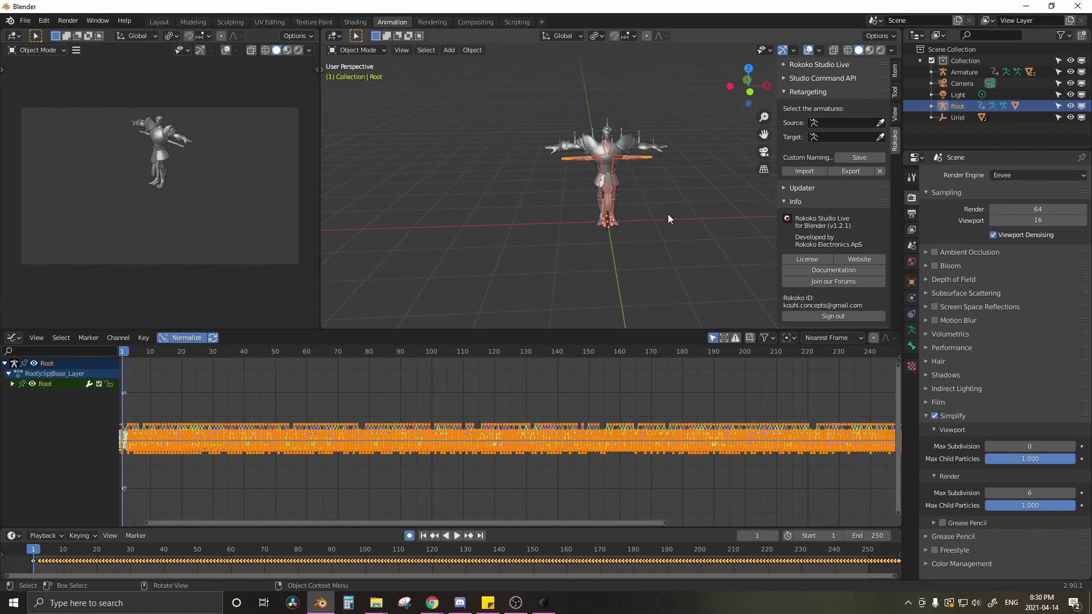
Step: Move the Root mocap armature along X to the left of the knight
{"action": "left_click", "coordinate": [709, 172]}
{"action": "left_click", "coordinate": [958, 106]}
{"action": "key", "text": "shift+space"}
{"action": "key", "text": "g"}
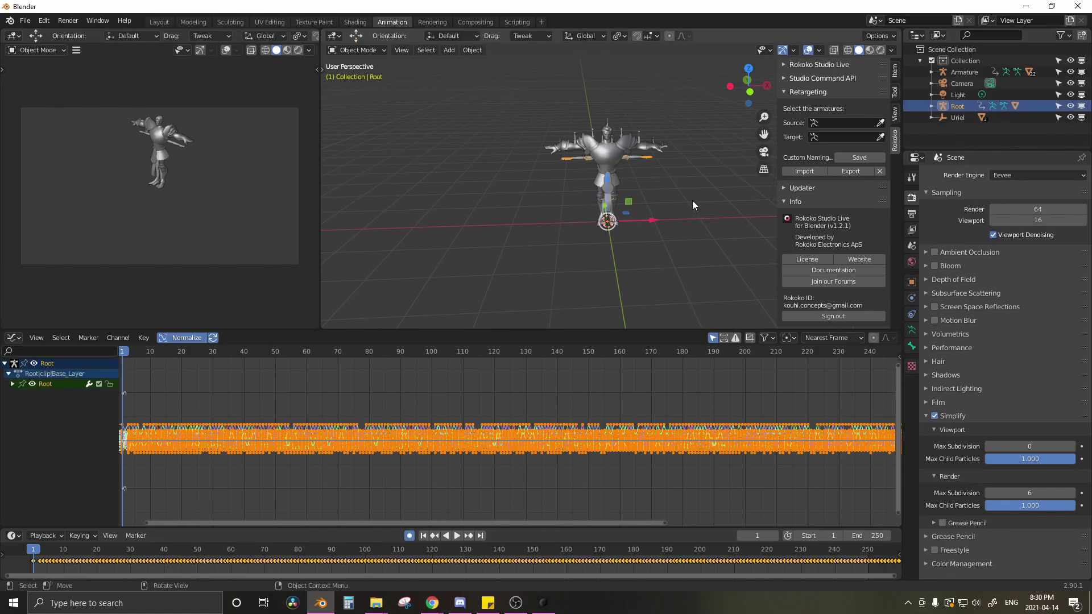
{"action": "left_click_drag", "start_coordinate": [640, 222], "coordinate": [533, 224]}
{"action": "key", "text": "alt+a"}
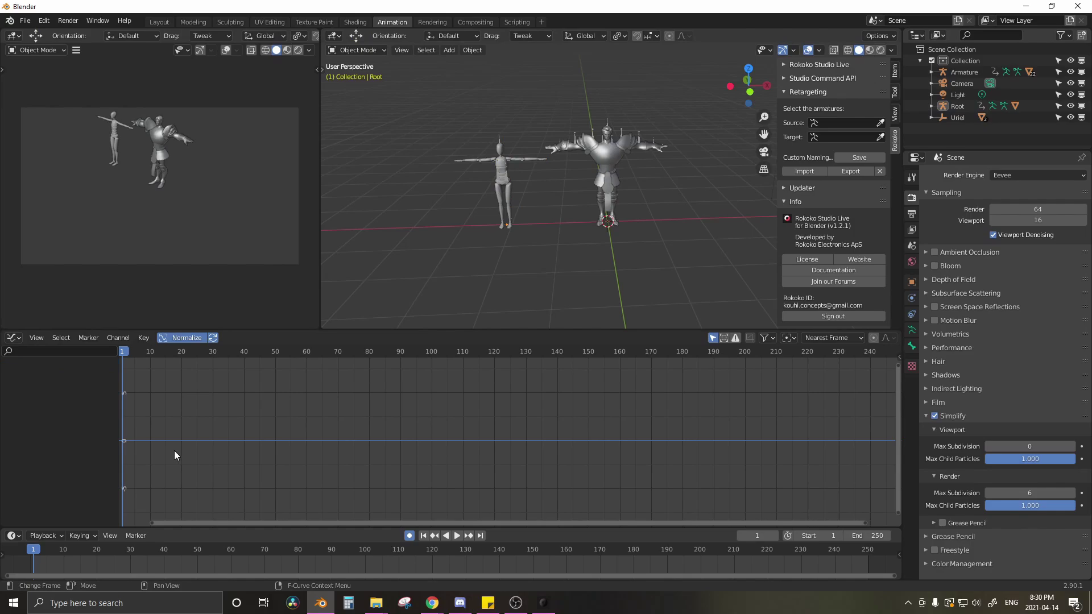
Step: Play back the Root mannequin's motion, stop at frame 1, and frame both characters in view
{"action": "left_click", "coordinate": [455, 535]}
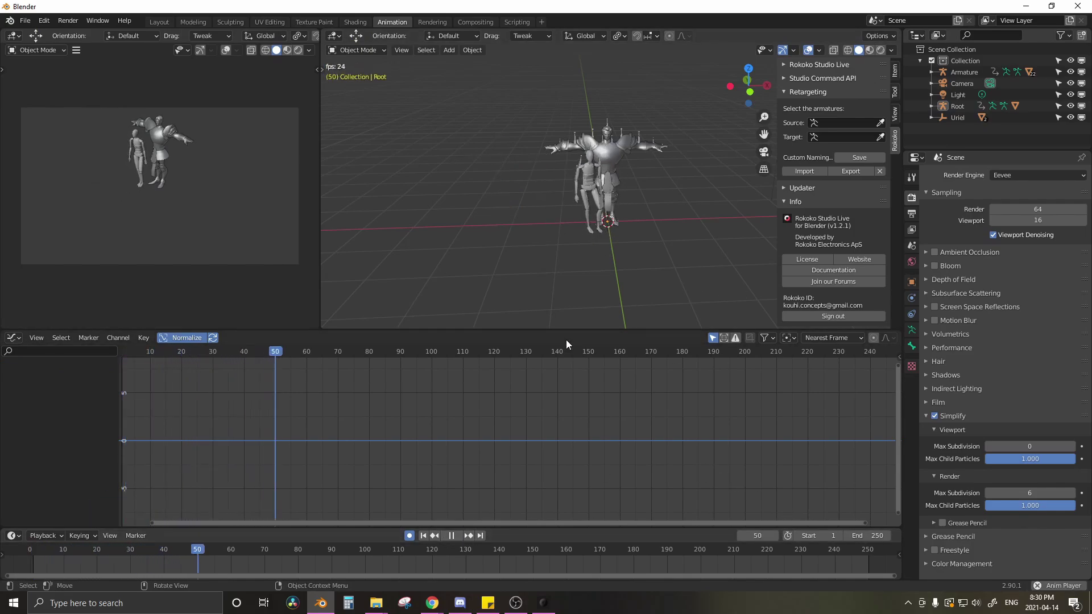
{"action": "left_click", "coordinate": [451, 535]}
{"action": "left_click_drag", "start_coordinate": [381, 548], "coordinate": [36, 554]}
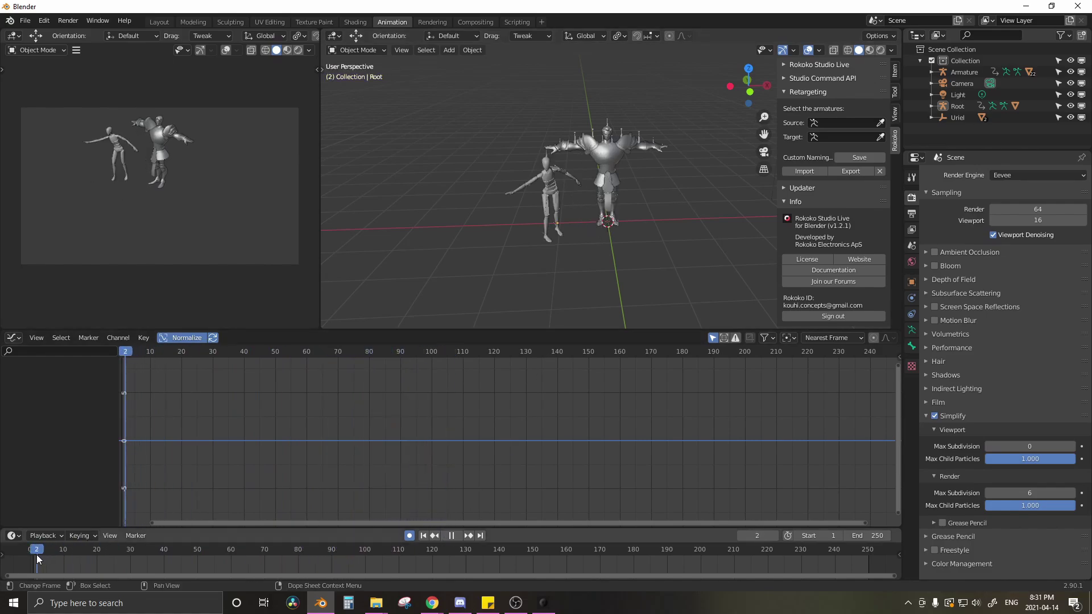
{"action": "key", "text": "space"}
{"action": "key", "text": "Escape"}
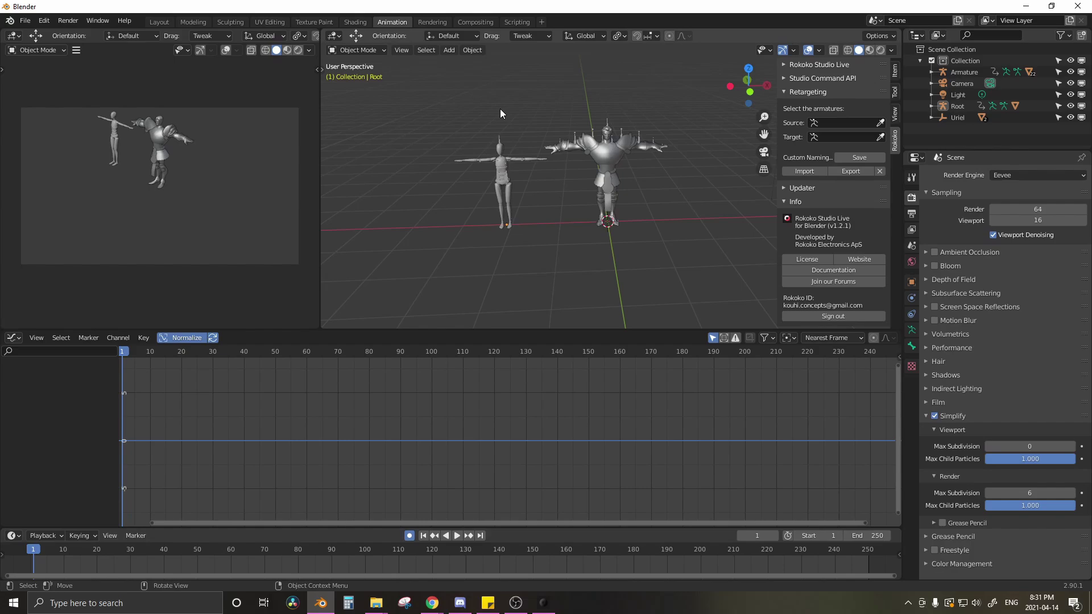
{"action": "scroll", "coordinate": [503, 111], "scroll_direction": "up", "scroll_amount": 3}
{"action": "middle_click_drag", "start_coordinate": [503, 112], "coordinate": [552, 221]}
{"action": "middle_click_drag", "start_coordinate": [542, 218], "coordinate": [510, 213]}
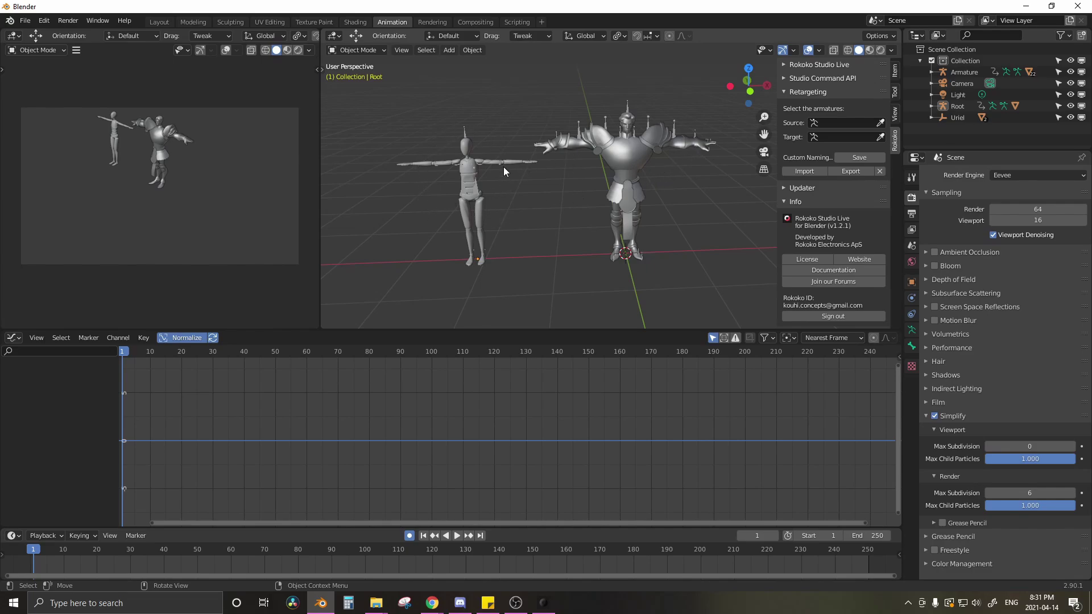
Step: In the Rokoko Retargeting panel, pick Root as the source and the knight's Armature as the target
{"action": "left_click", "coordinate": [629, 158]}
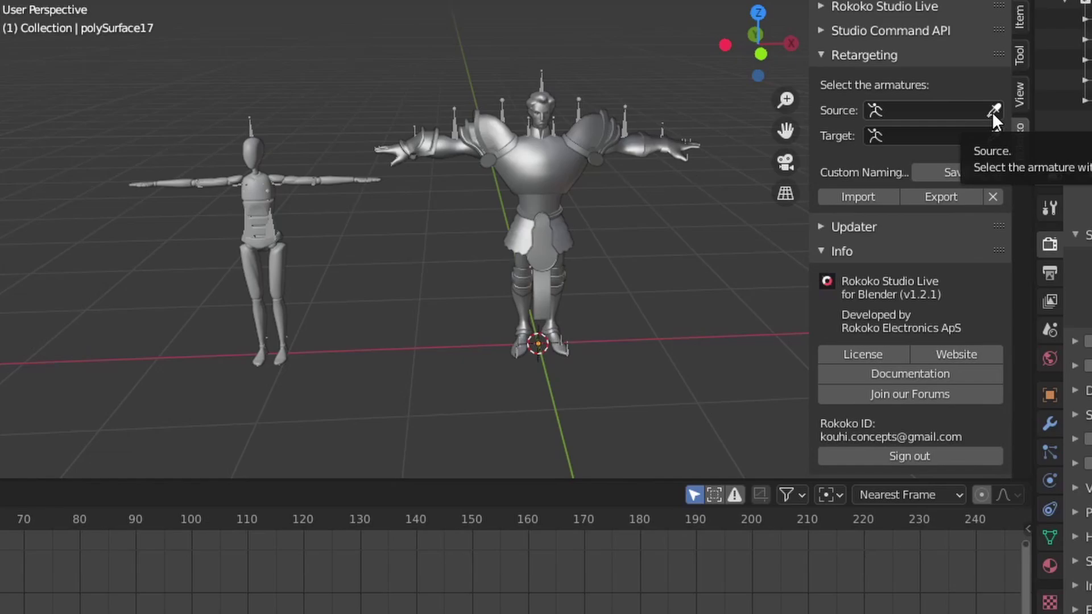
{"action": "left_click", "coordinate": [992, 109]}
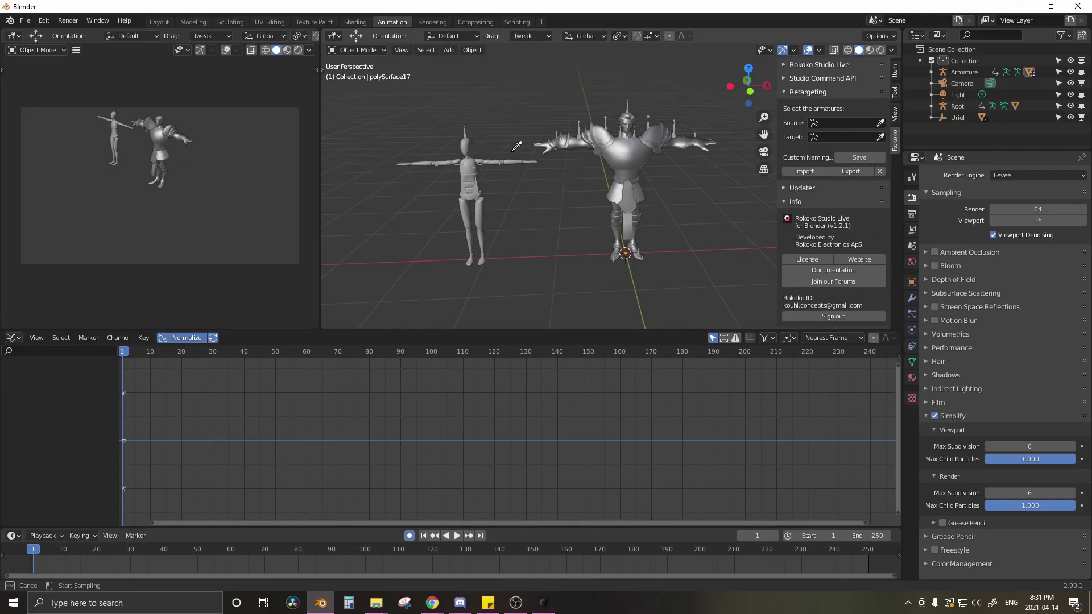
{"action": "left_click", "coordinate": [958, 106]}
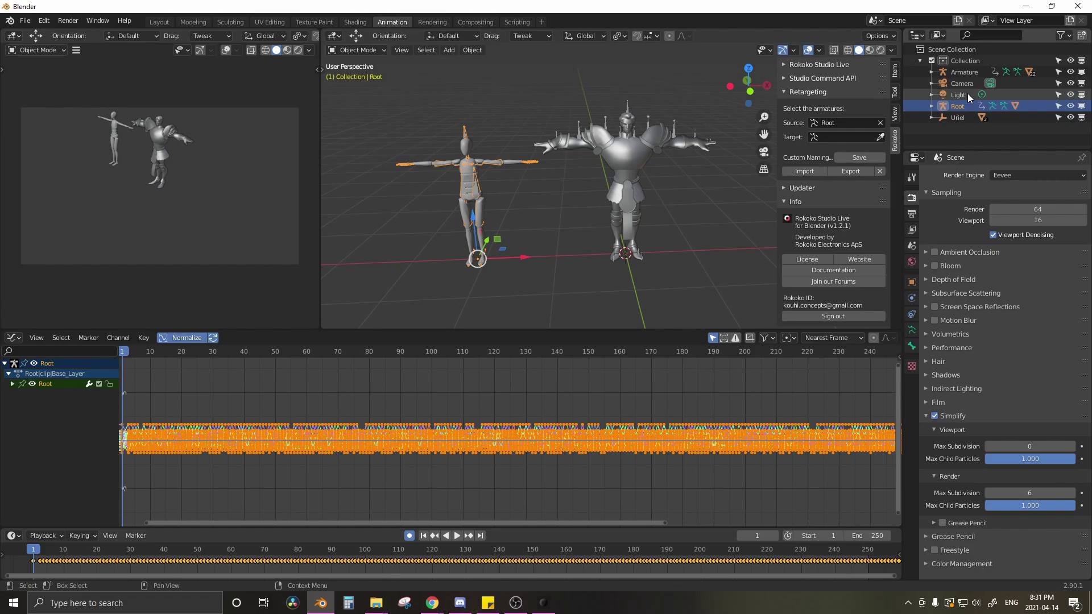
{"action": "left_click", "coordinate": [965, 72]}
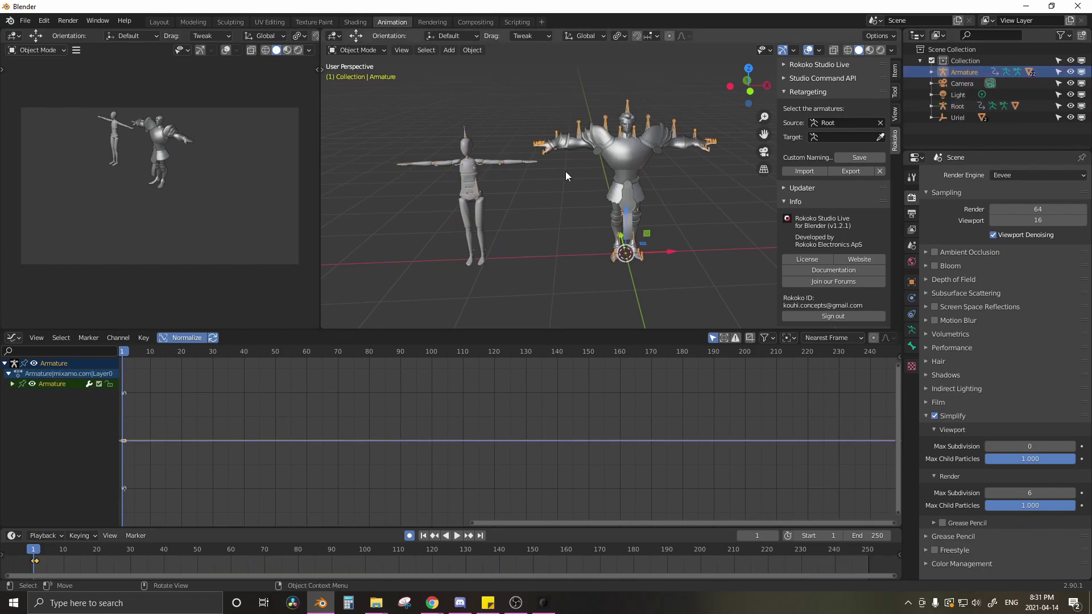
{"action": "left_click", "coordinate": [879, 137]}
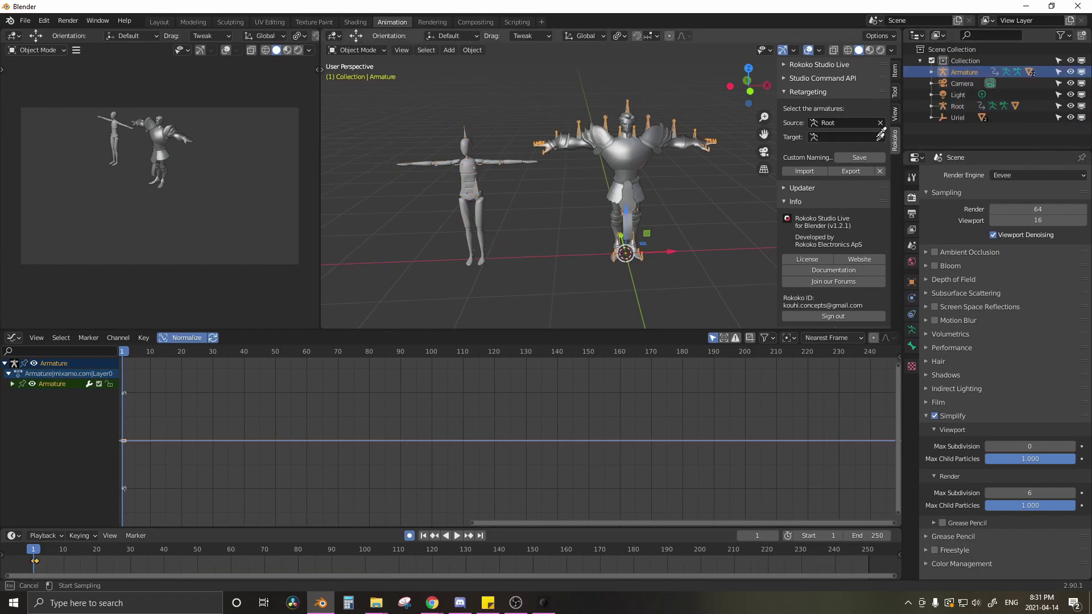
{"action": "left_click", "coordinate": [966, 69]}
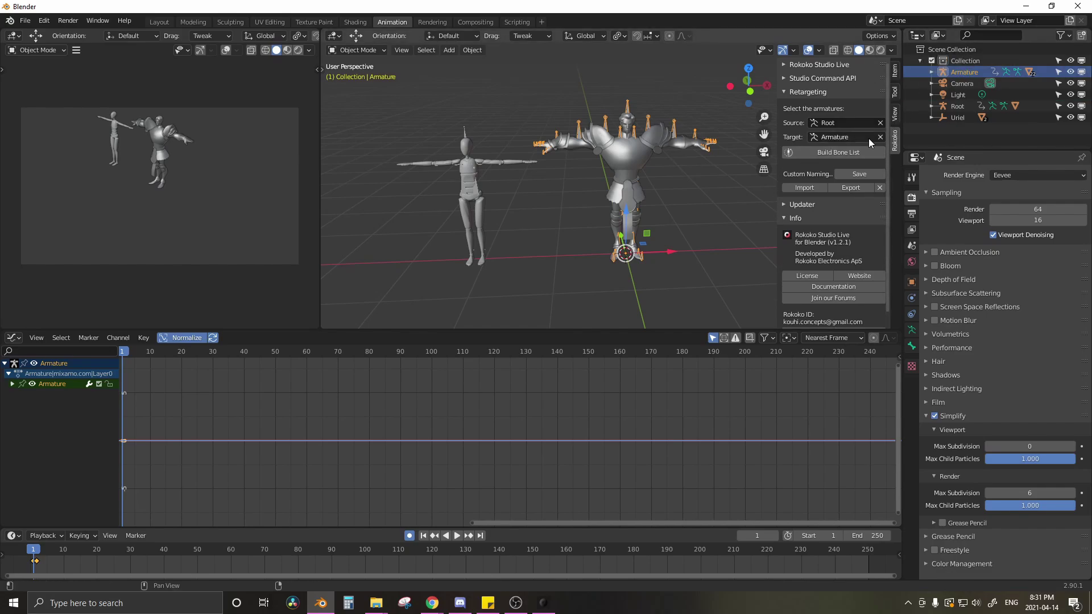
Step: Build the bone list pairing Root's bones with the knight's, and review the mappings
{"action": "left_click", "coordinate": [835, 152]}
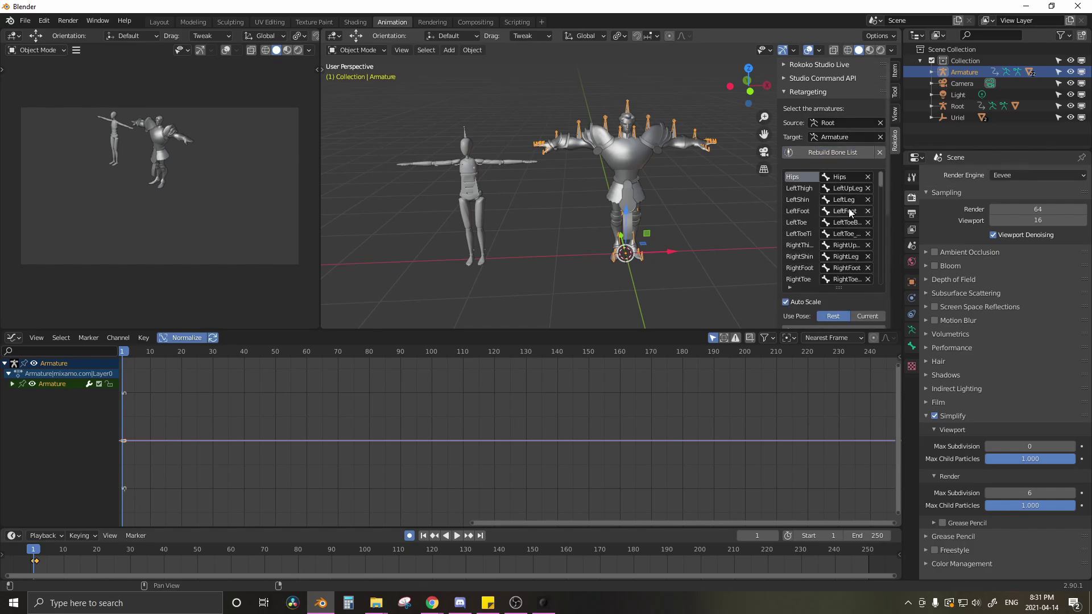
{"action": "scroll", "coordinate": [845, 210], "scroll_direction": "down", "scroll_amount": 5}
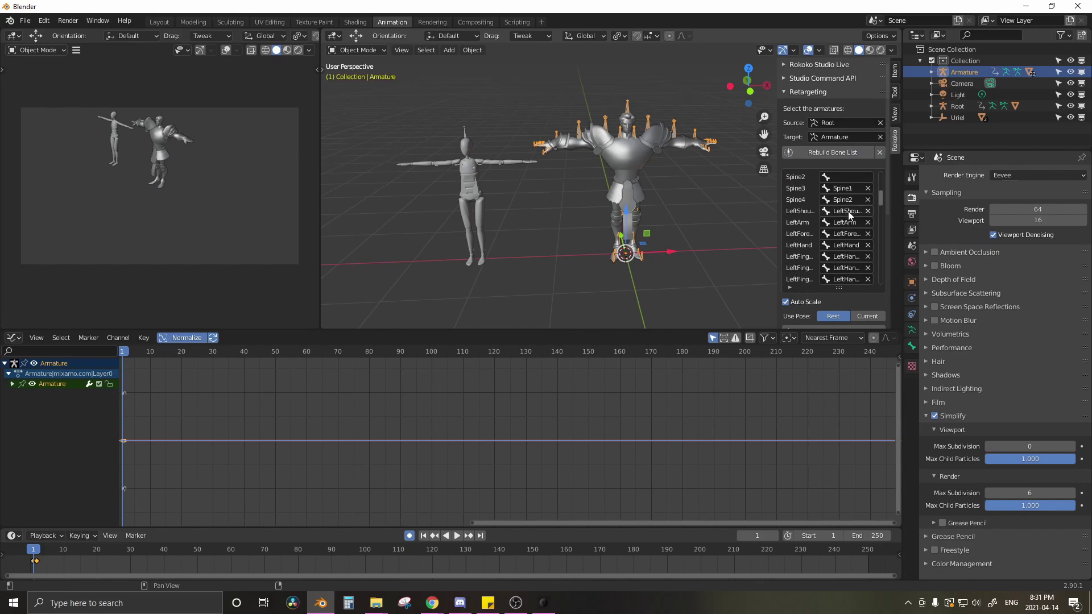
{"action": "scroll", "coordinate": [845, 214], "scroll_direction": "down", "scroll_amount": 4}
{"action": "scroll", "coordinate": [834, 257], "scroll_direction": "down", "scroll_amount": 3}
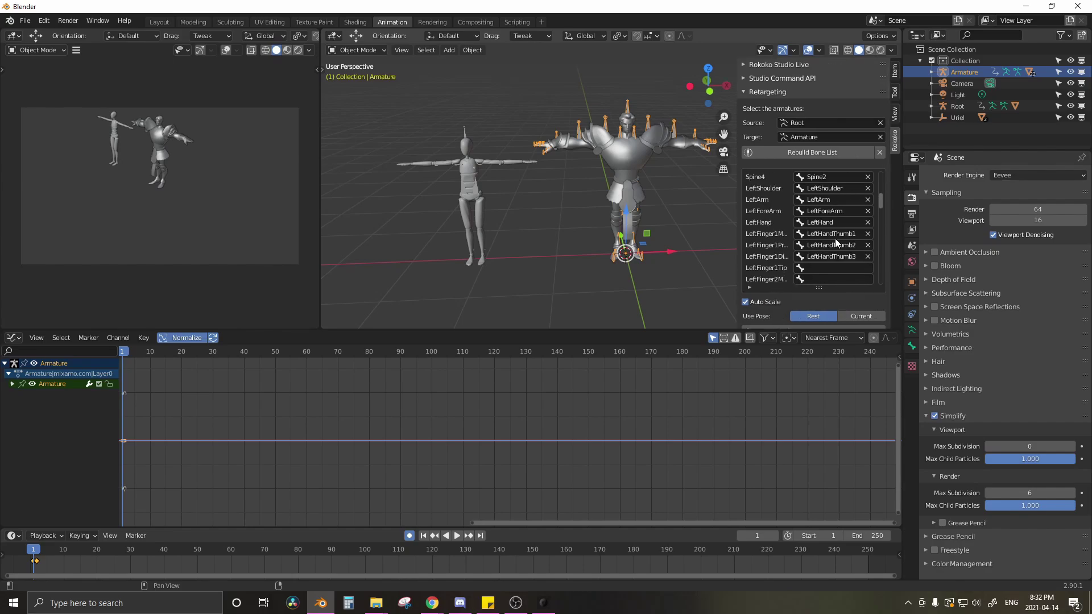
{"action": "scroll", "coordinate": [834, 235], "scroll_direction": "up", "scroll_amount": 3}
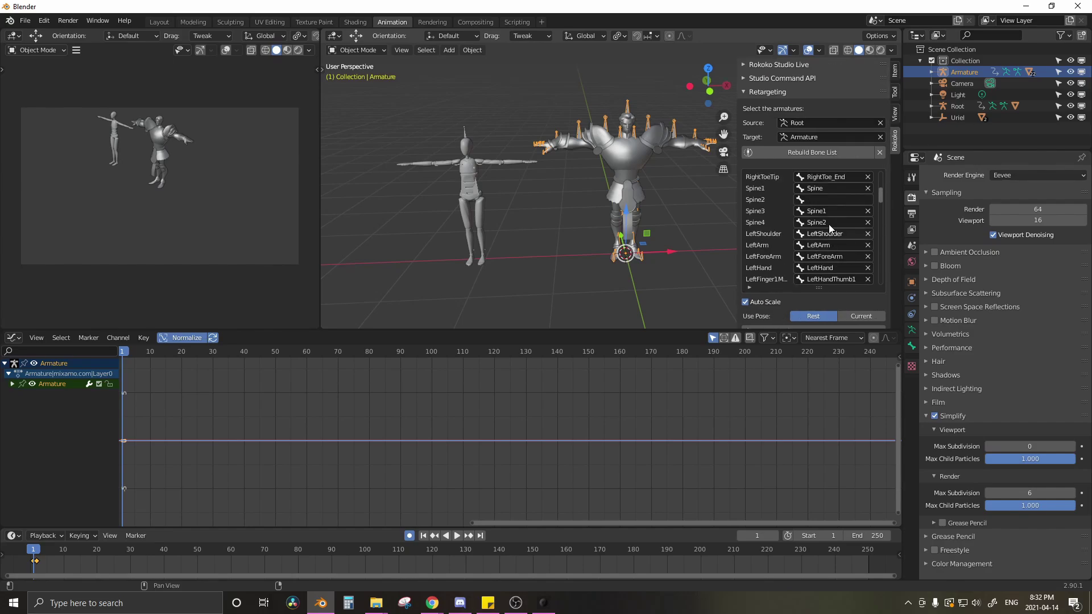
Step: Search 'spi' for the empty Spine2 target, cancel without assigning, and scroll to Retarget Animation
{"action": "left_click", "coordinate": [834, 198]}
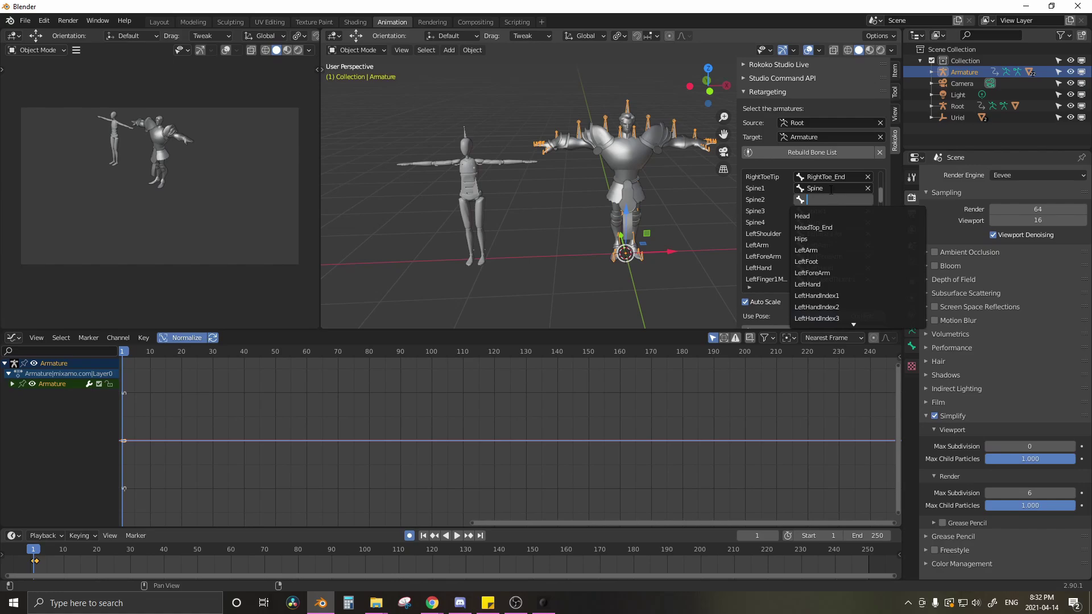
{"action": "type", "text": "spine"}
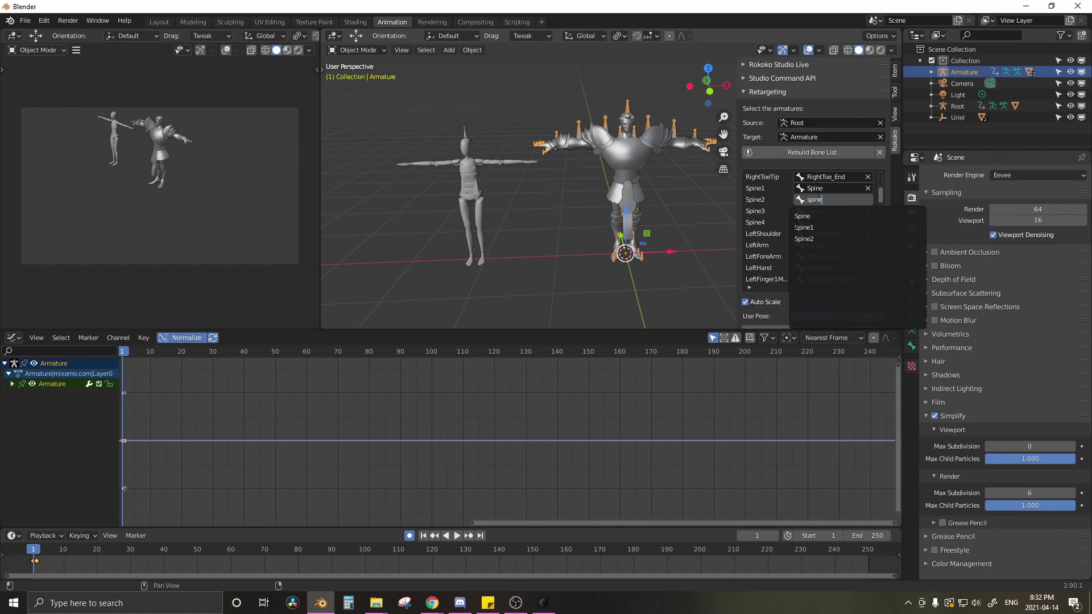
{"action": "key", "text": "Escape"}
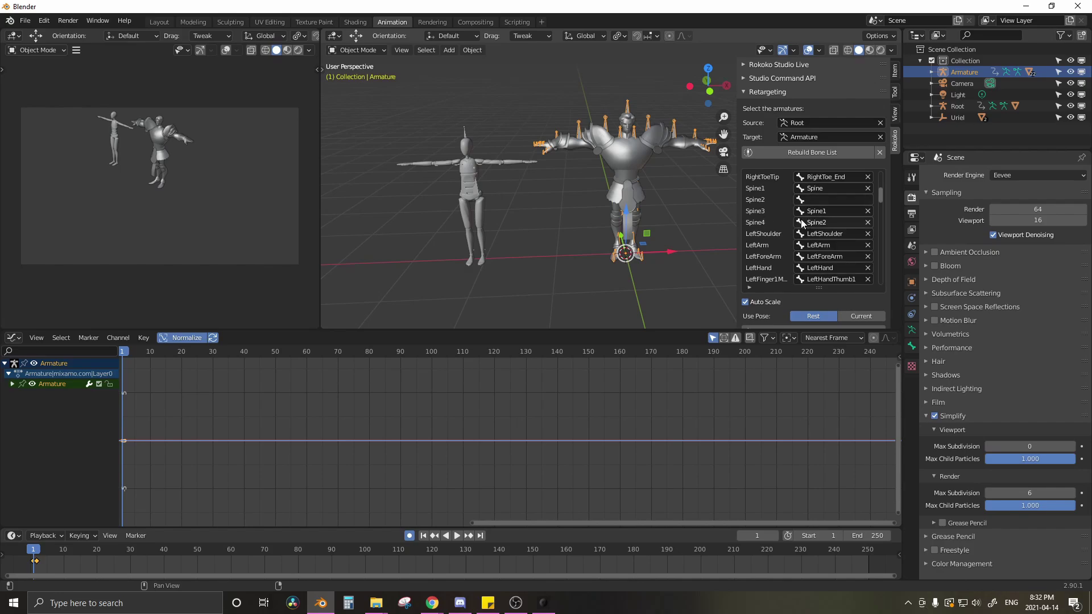
{"action": "scroll", "coordinate": [834, 212], "scroll_direction": "down", "scroll_amount": 5}
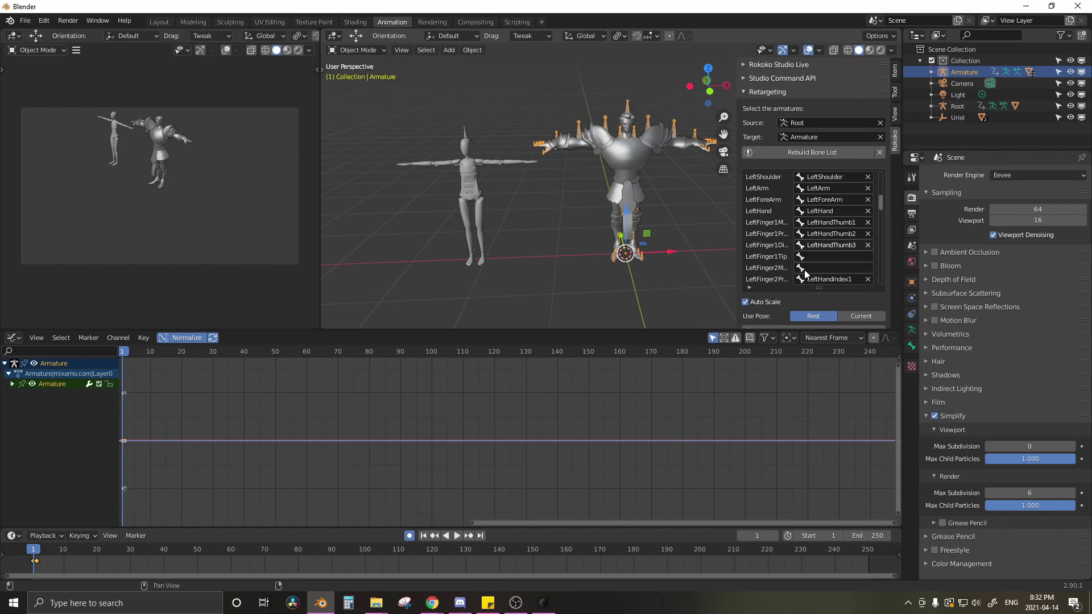
{"action": "scroll", "coordinate": [834, 206], "scroll_direction": "down", "scroll_amount": 4}
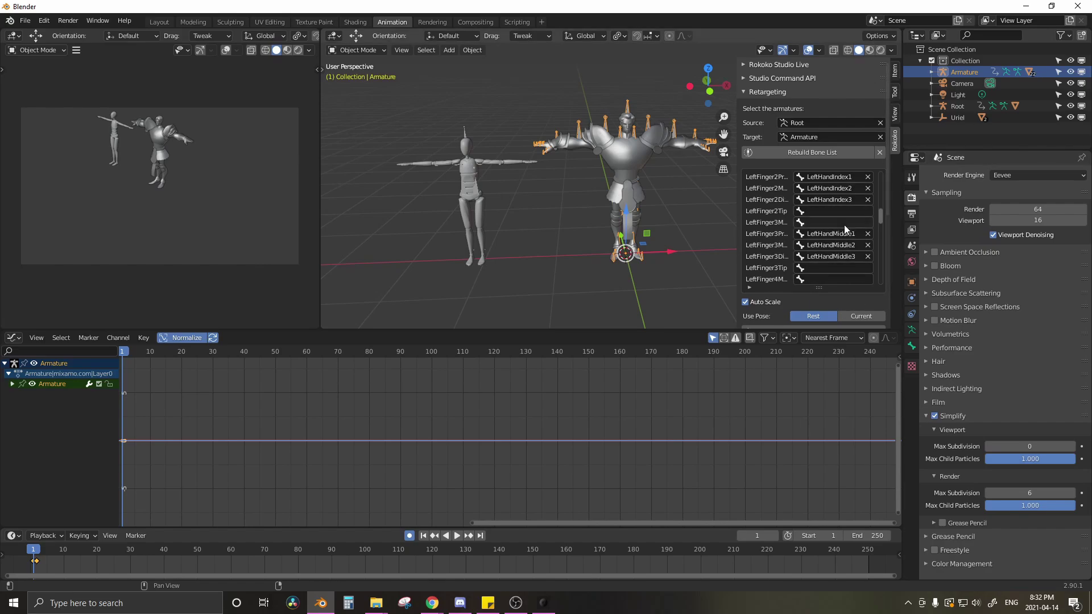
{"action": "scroll", "coordinate": [846, 228], "scroll_direction": "up", "scroll_amount": 9}
{"action": "scroll", "coordinate": [786, 294], "scroll_direction": "down", "scroll_amount": 4}
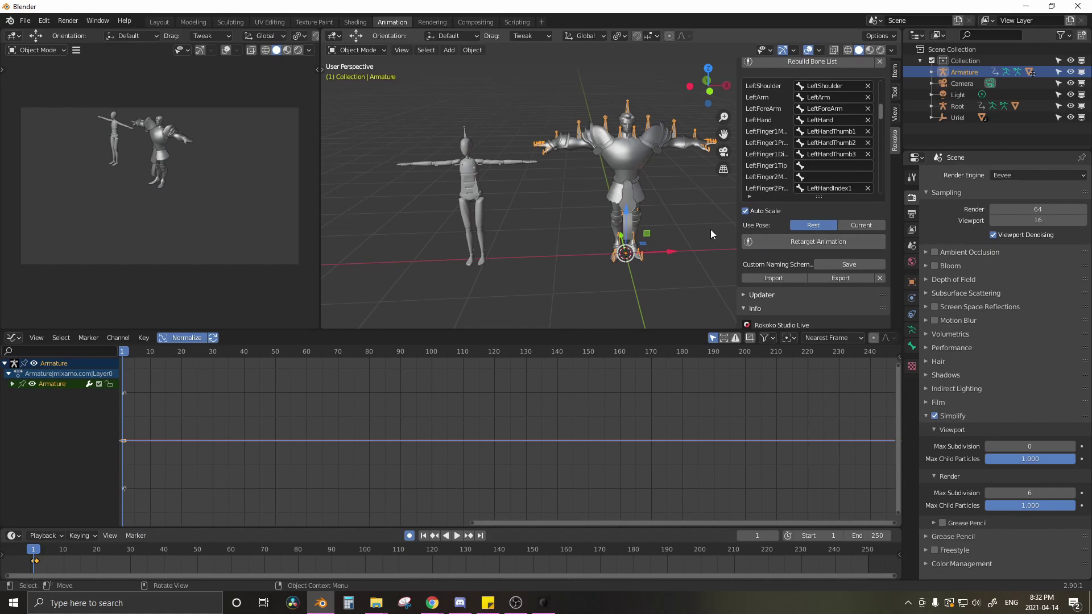
Step: With Use Pose set to Current and the frame-1 keyframe cleared, retarget the mocap and scrub to check it
{"action": "left_click", "coordinate": [861, 225]}
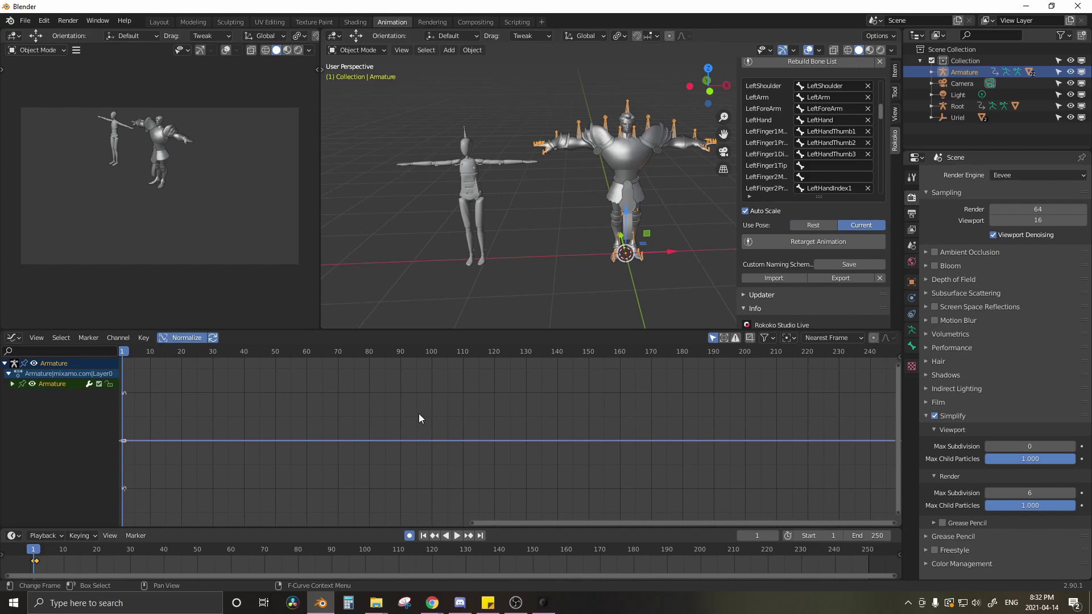
{"action": "right_click", "coordinate": [39, 563]}
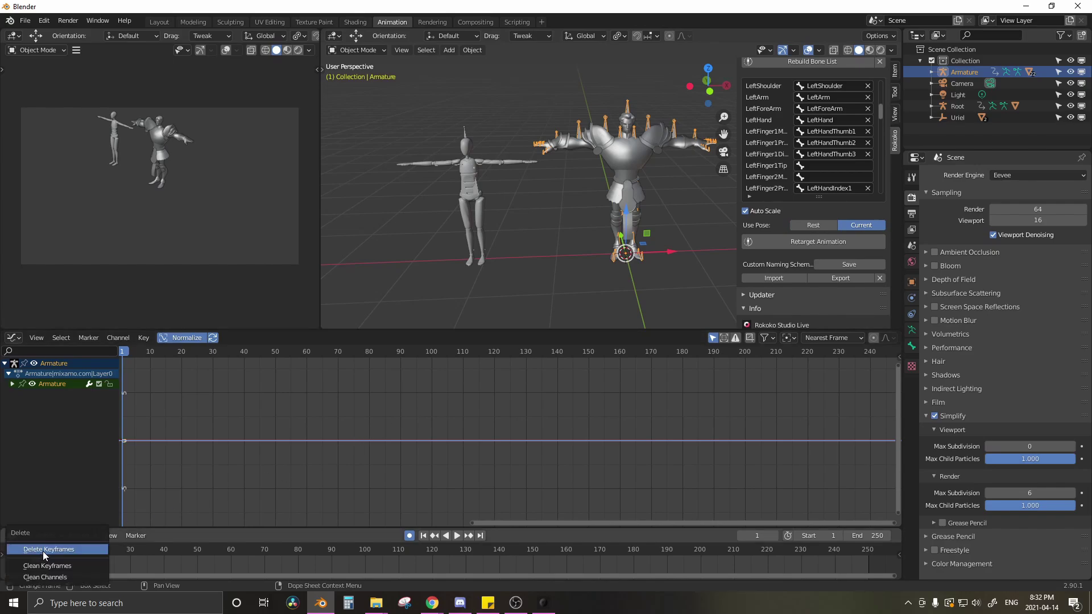
{"action": "key", "text": "Escape"}
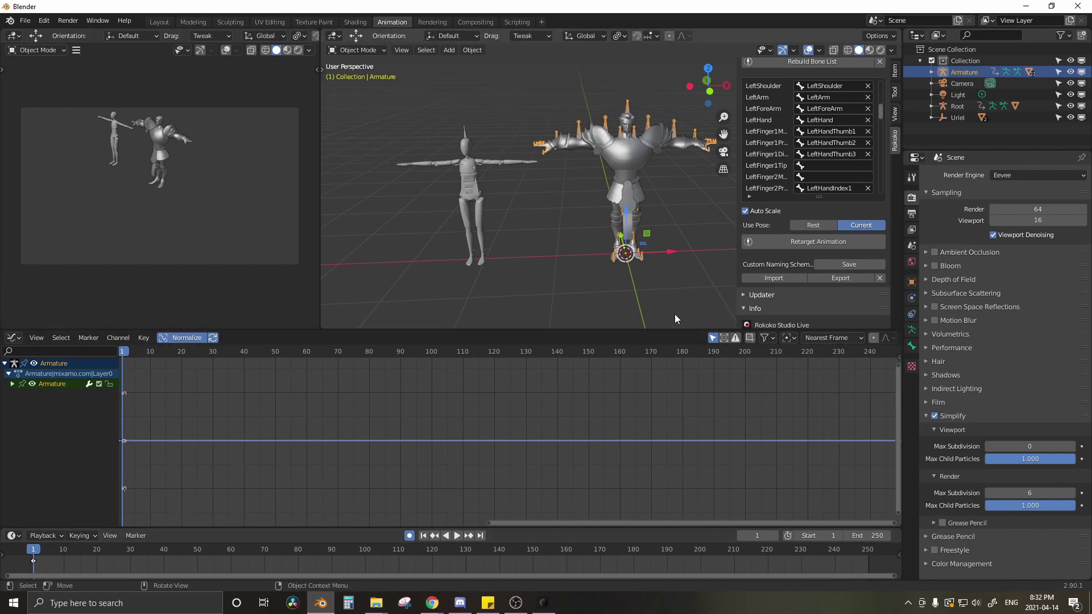
{"action": "left_click", "coordinate": [810, 241]}
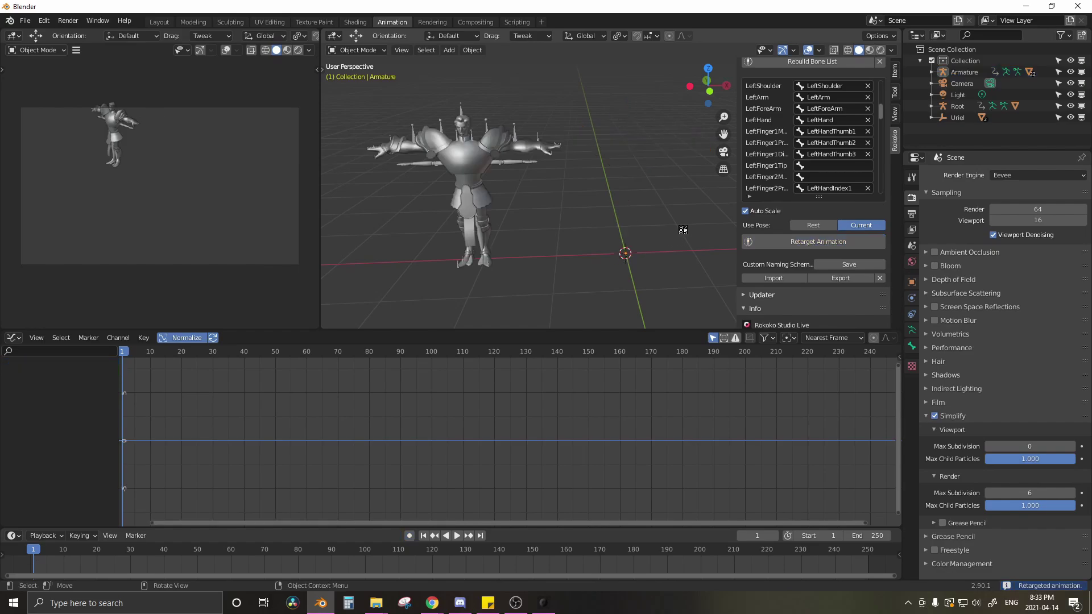
{"action": "left_click_drag", "start_coordinate": [168, 444], "coordinate": [332, 443]}
{"action": "left_click_drag", "start_coordinate": [37, 550], "coordinate": [37, 550]}
Step: Play and stop the retargeted animation, then inspect and deselect the Root armature
{"action": "left_click", "coordinate": [461, 534]}
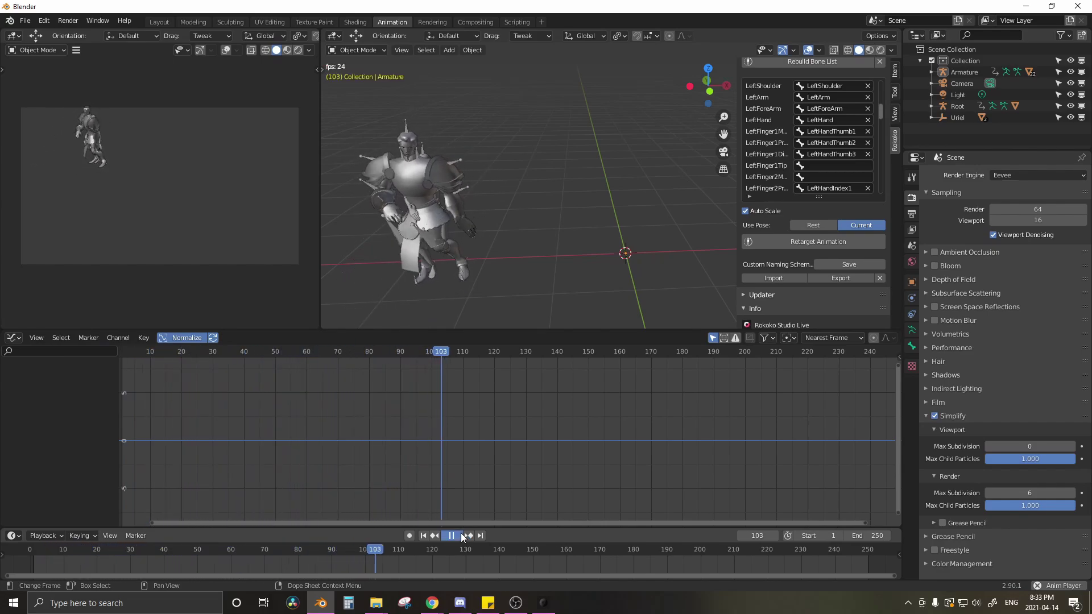
{"action": "key", "text": "space"}
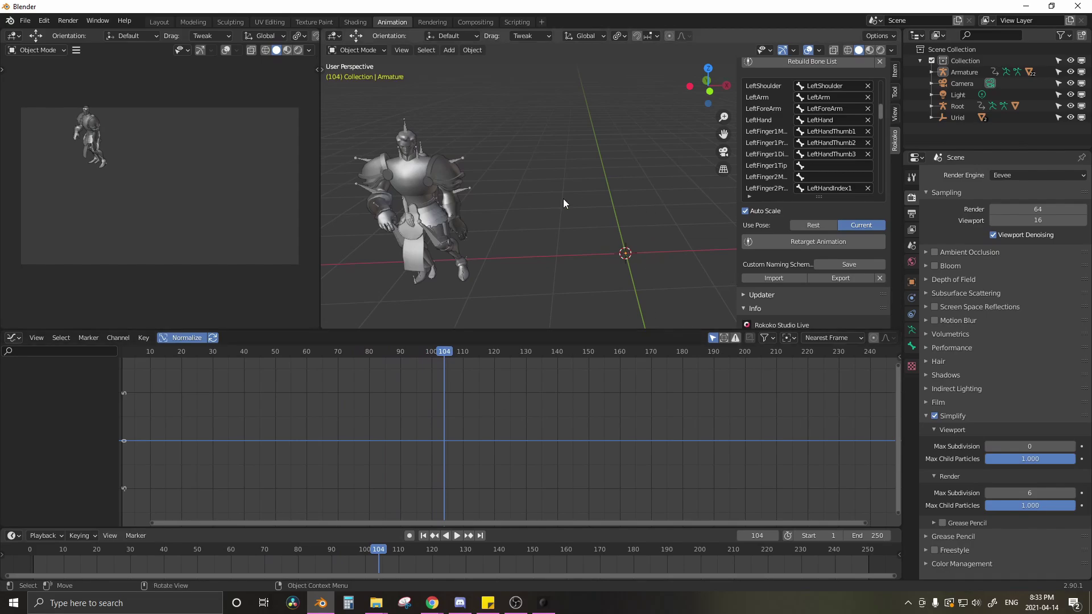
{"action": "left_click", "coordinate": [965, 107]}
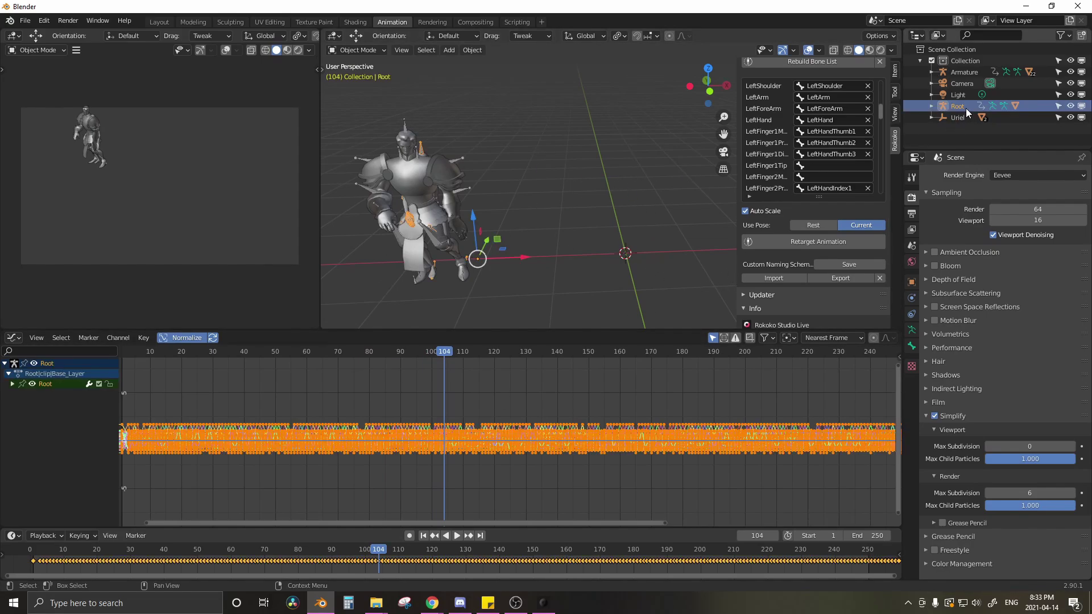
{"action": "left_click", "coordinate": [562, 209]}
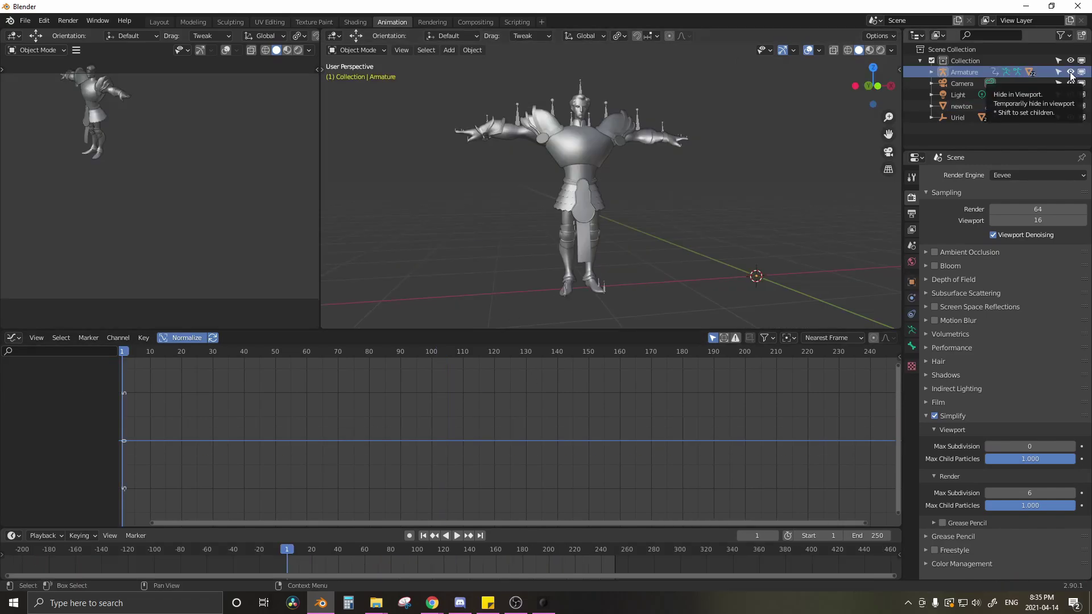
Step: Hide the knight's Armature and replay the animation from the first frame
{"action": "left_click", "coordinate": [1072, 72]}
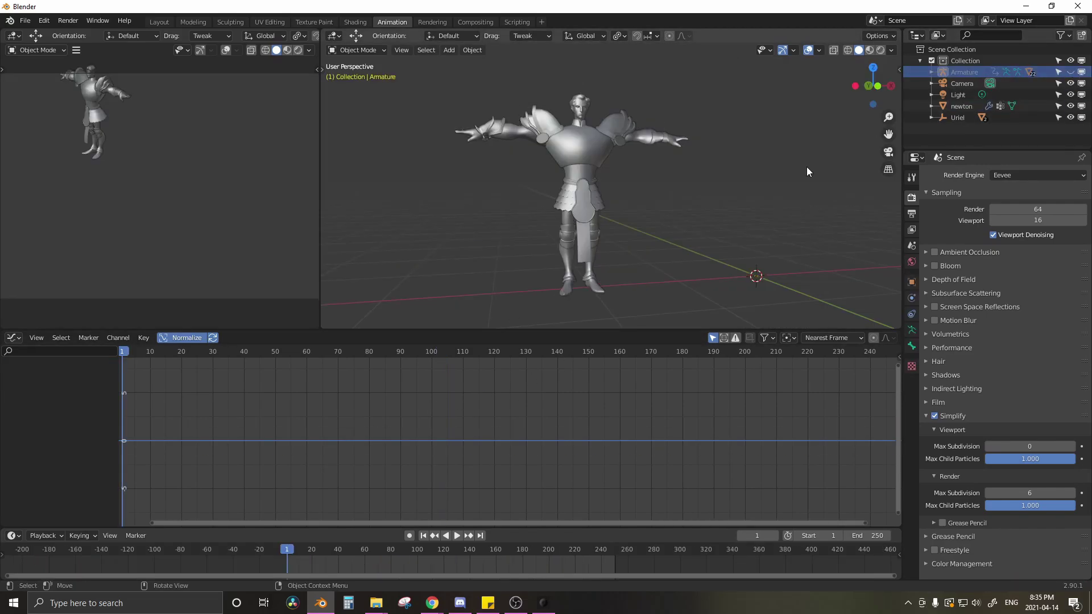
{"action": "left_click", "coordinate": [294, 548]}
{"action": "key", "text": "space"}
{"action": "left_click_drag", "start_coordinate": [294, 549], "coordinate": [287, 548]}
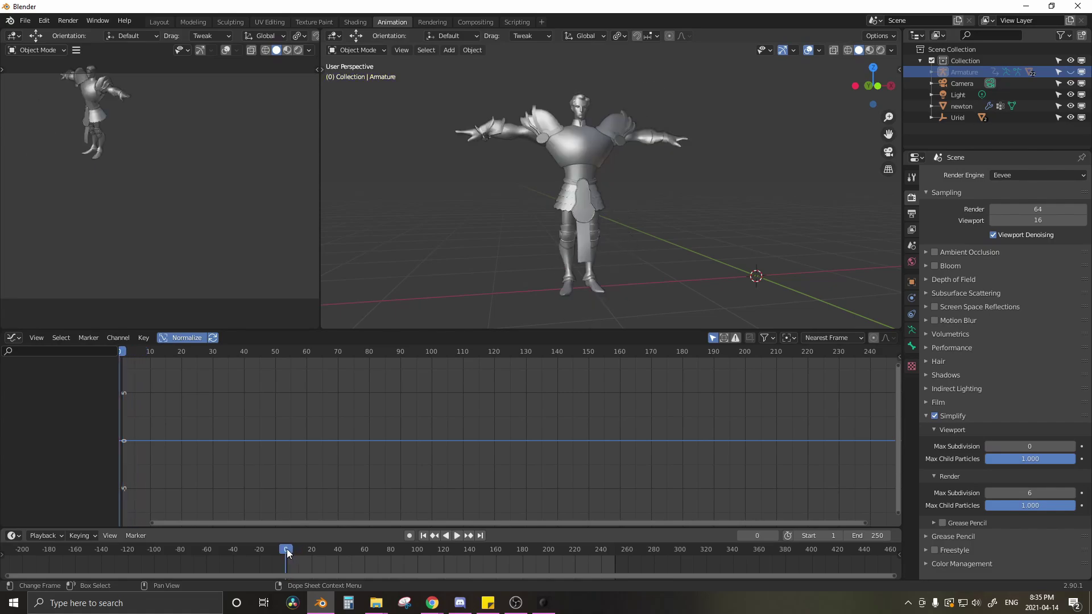
{"action": "left_click", "coordinate": [452, 535]}
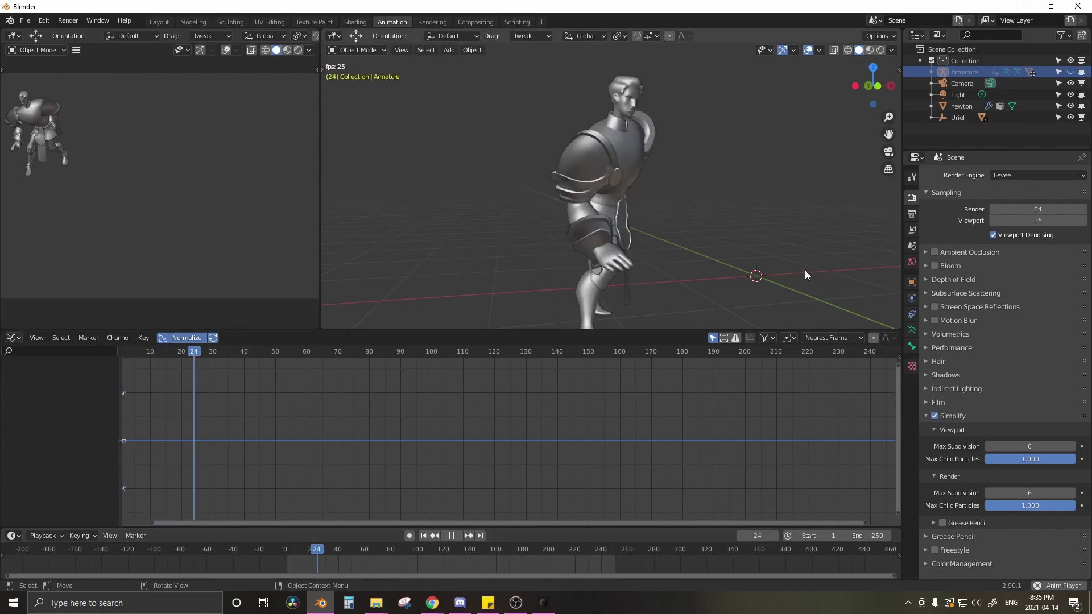